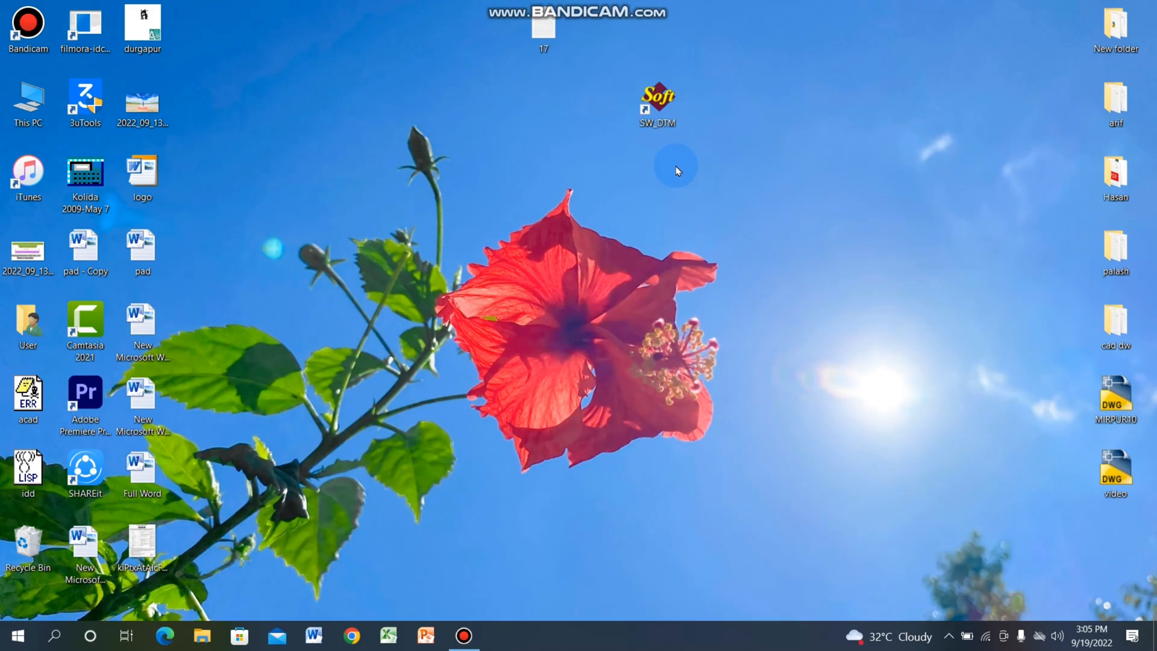
- Launch Microsoft Excel 2010 and dismiss the Office activation wizard
left_click_drag(659, 111, 717, 139)
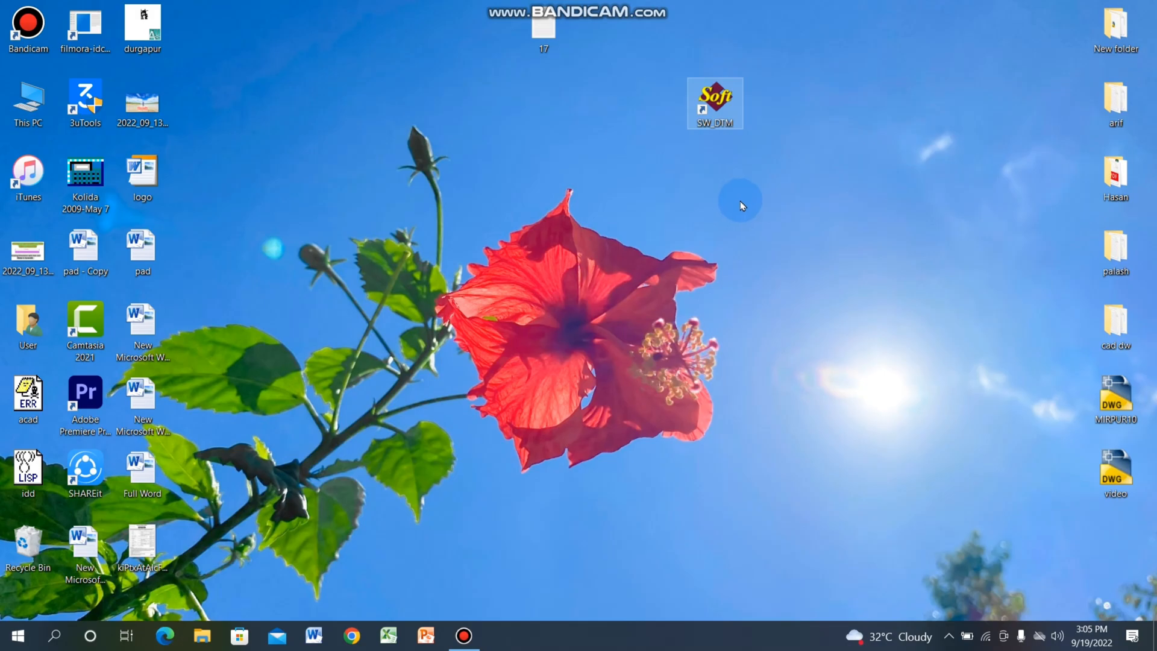
left_click(706, 236)
left_click(58, 635)
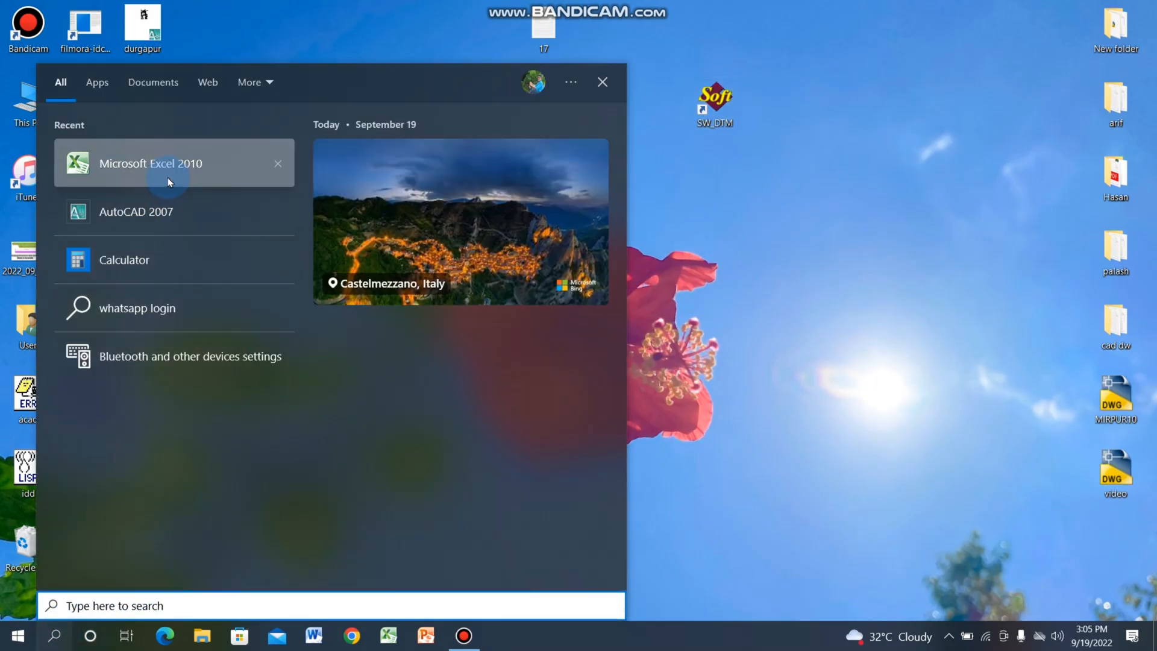
left_click(170, 180)
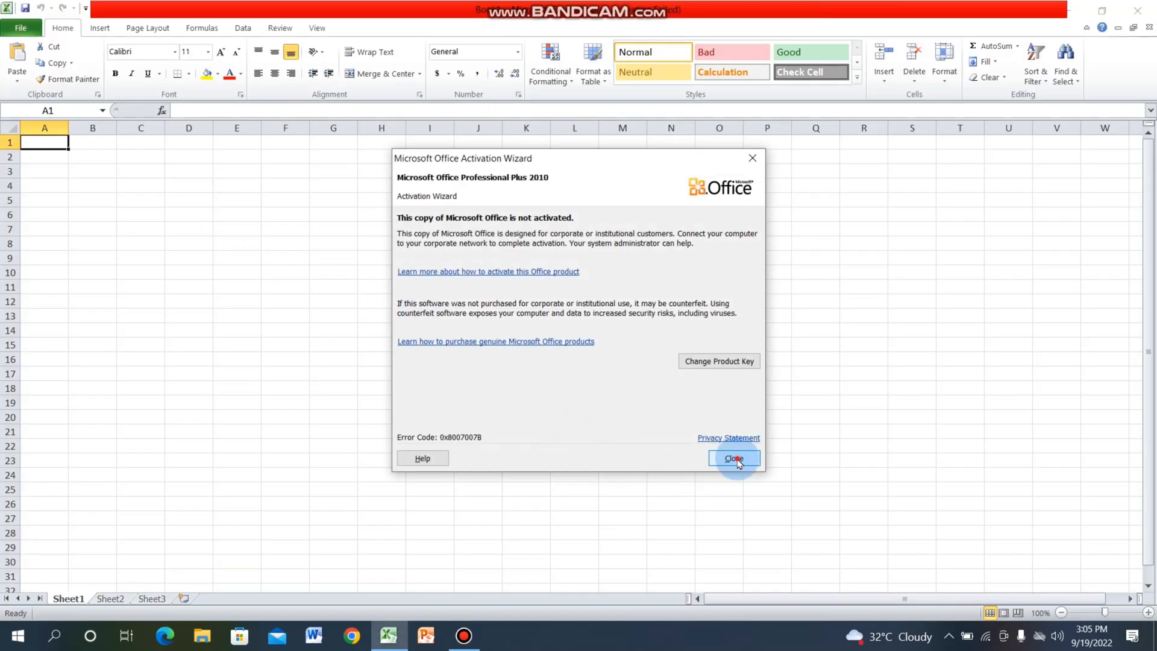
left_click(735, 456)
- Open the text file 17 from the Desktop with all file types listed, accepting the unrecognized format
left_click(20, 27)
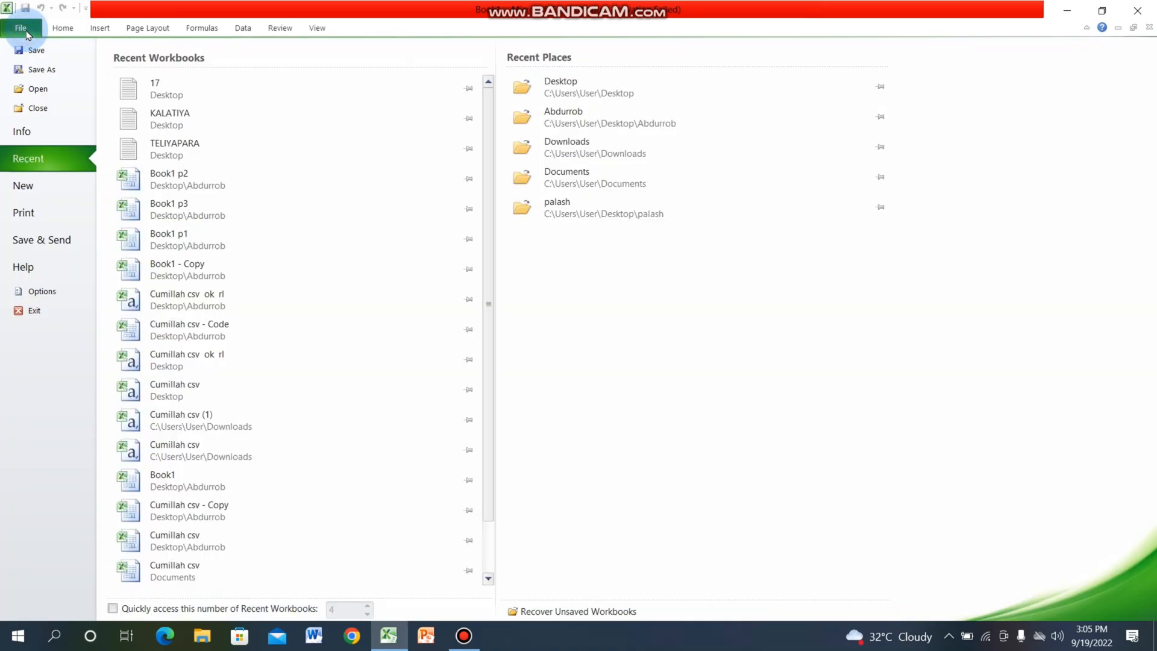
left_click(33, 89)
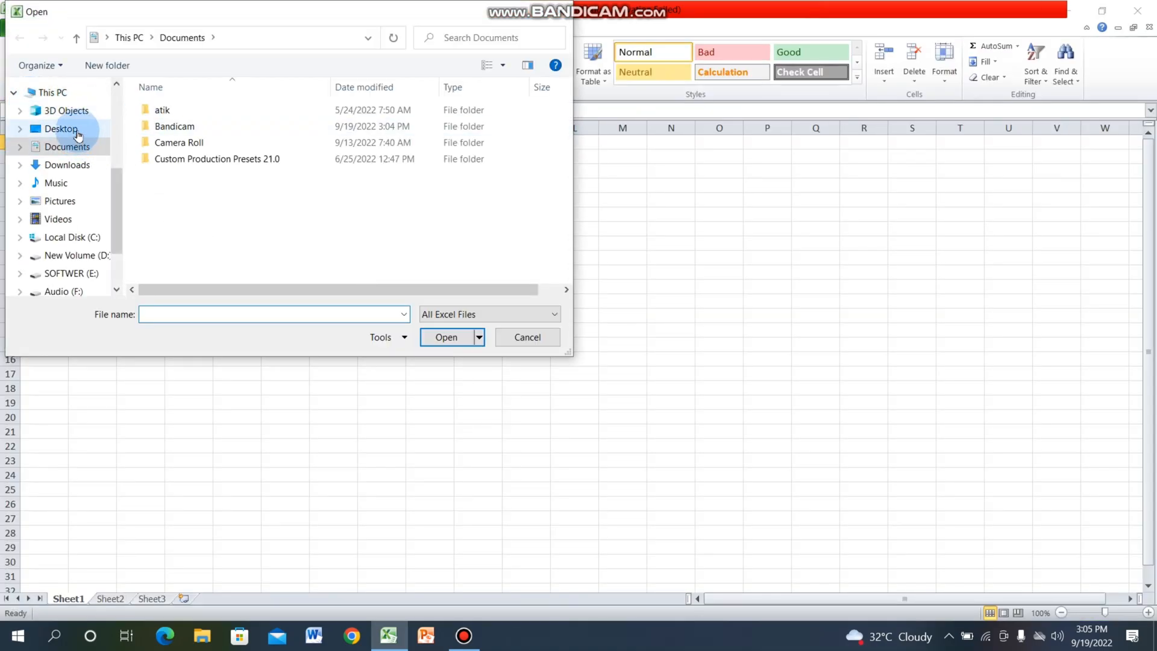
left_click(77, 131)
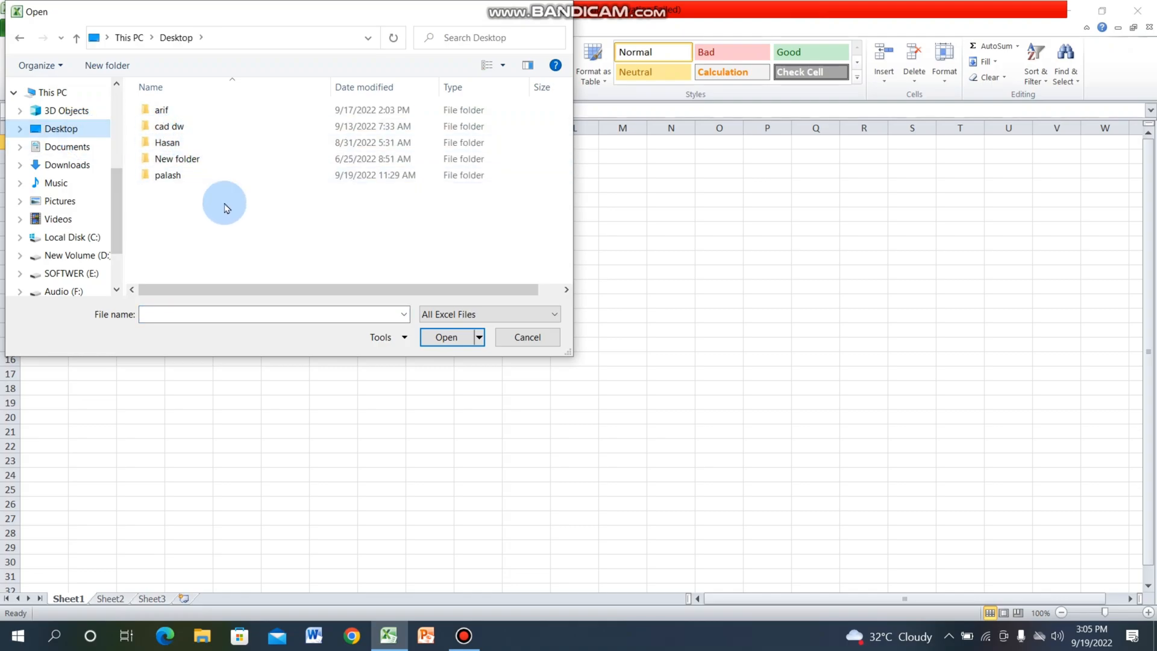
left_click(447, 314)
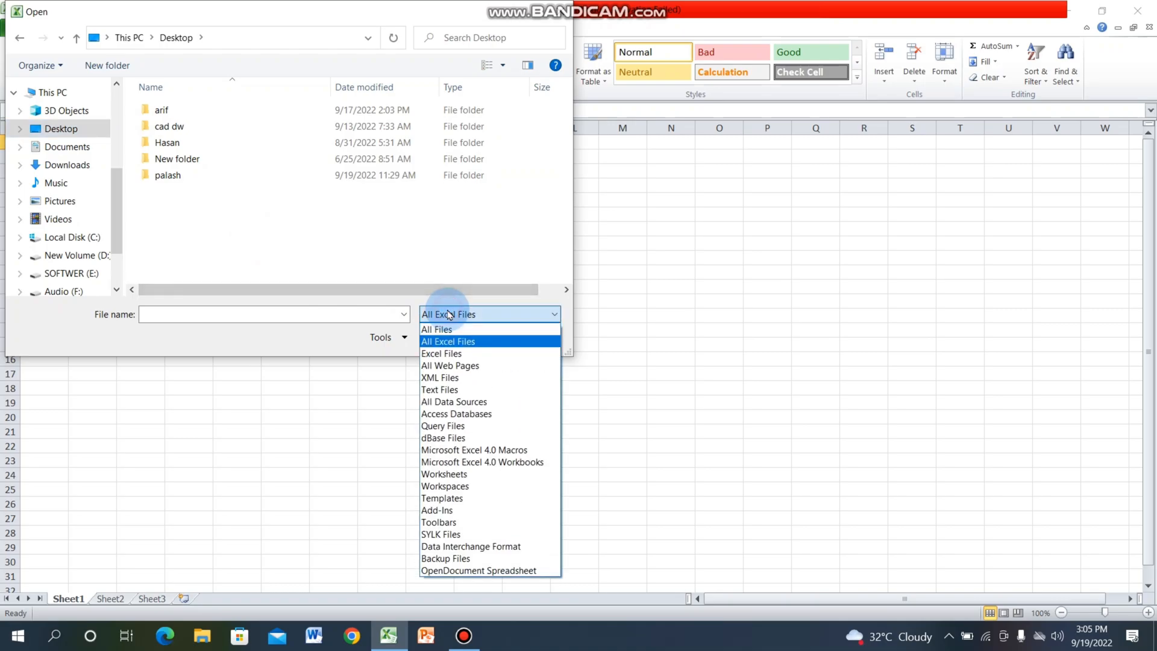
left_click(472, 332)
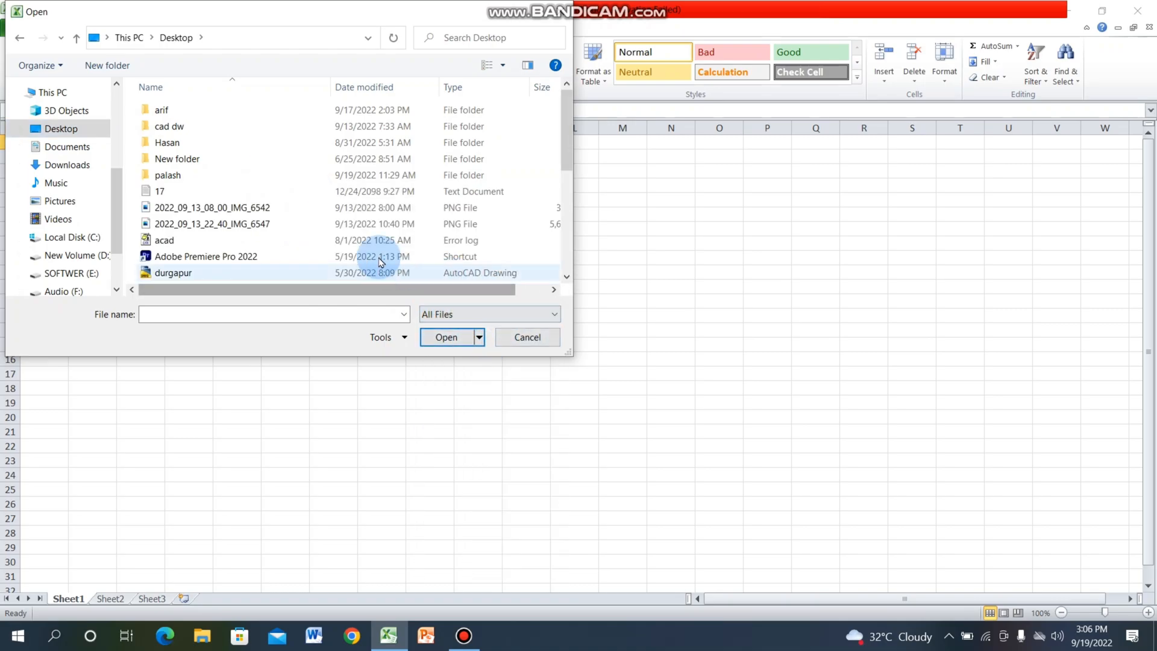
left_click(205, 190)
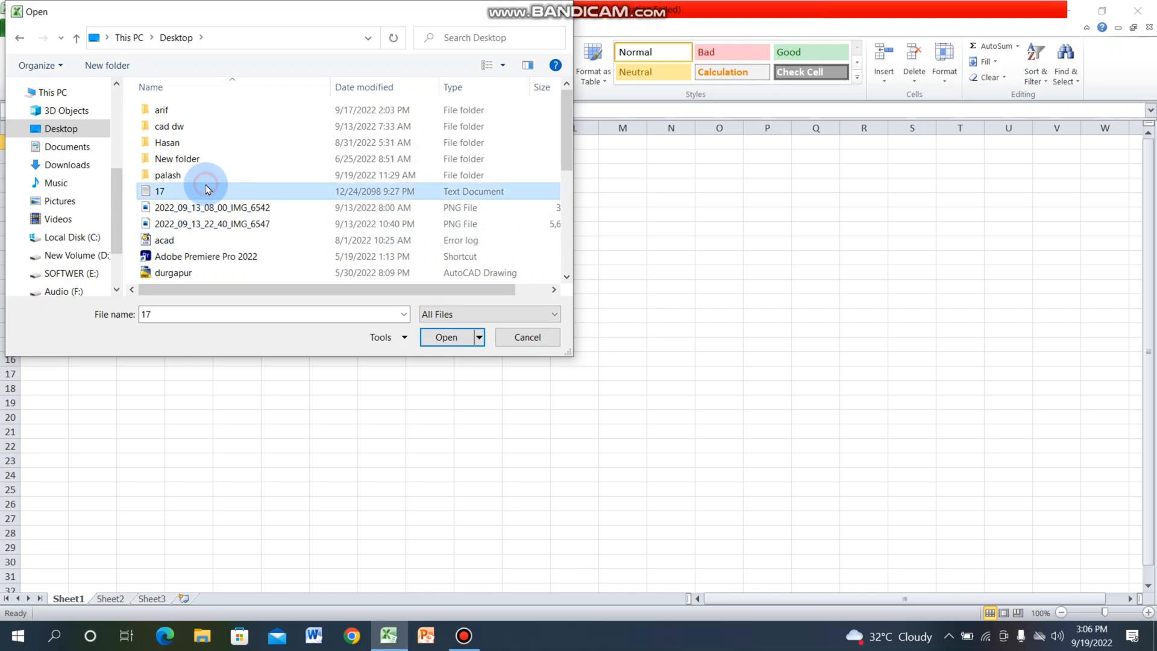
left_click(453, 337)
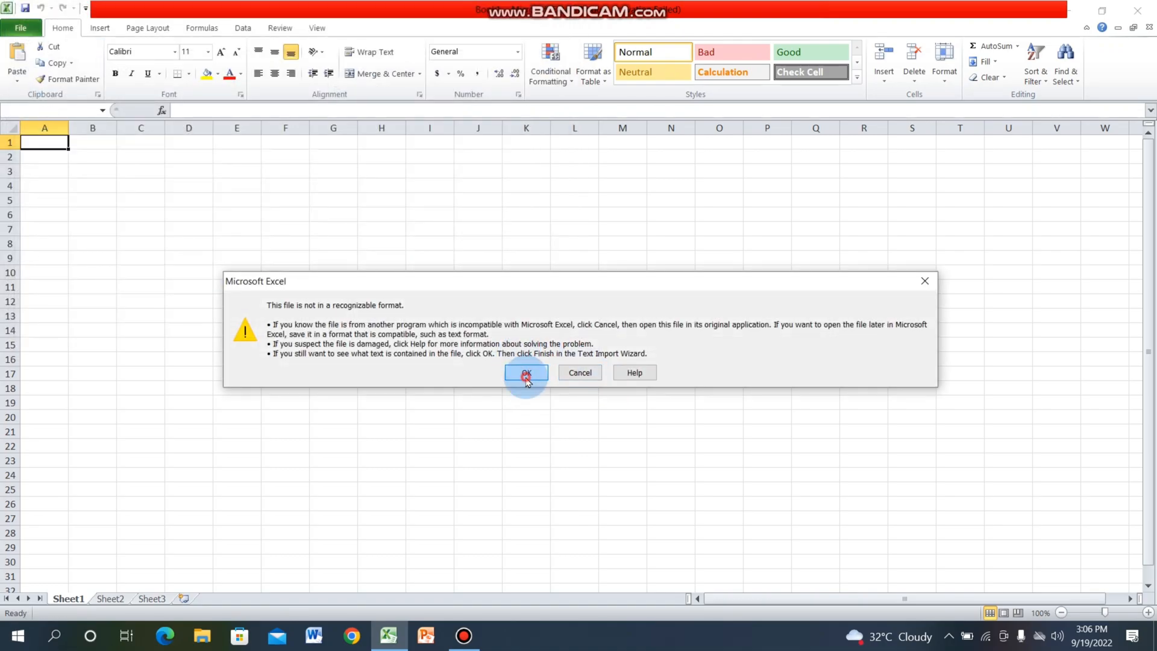
left_click(526, 373)
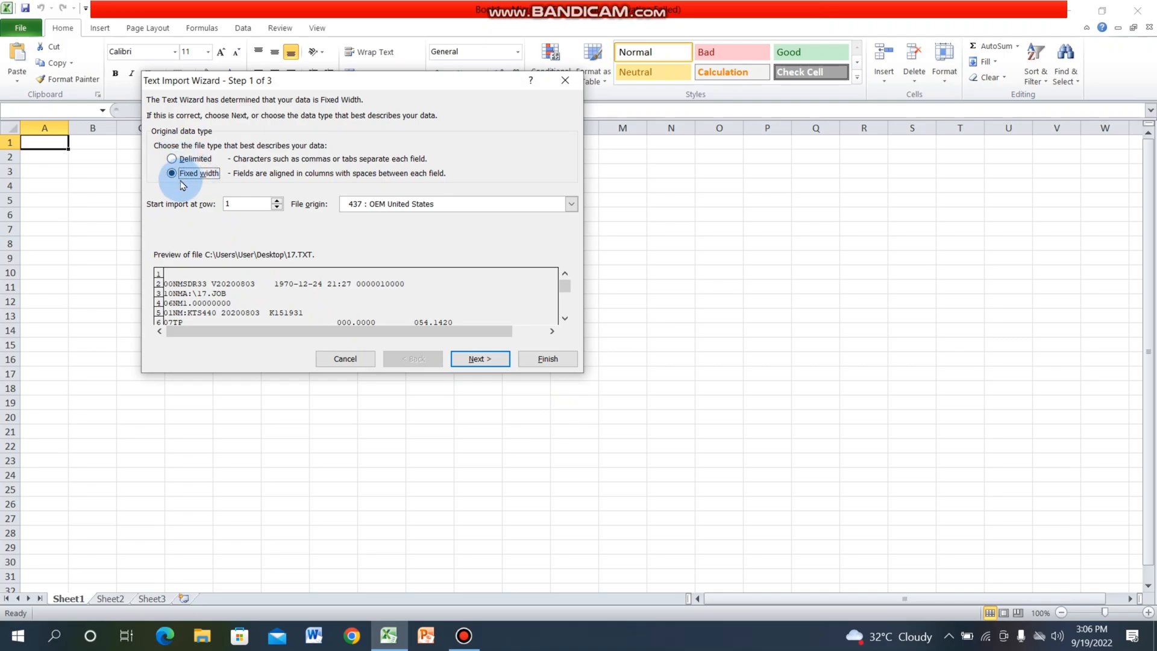
- Import the text as delimited data, using tab, semicolon, comma and space as delimiters and the General column format
left_click(173, 159)
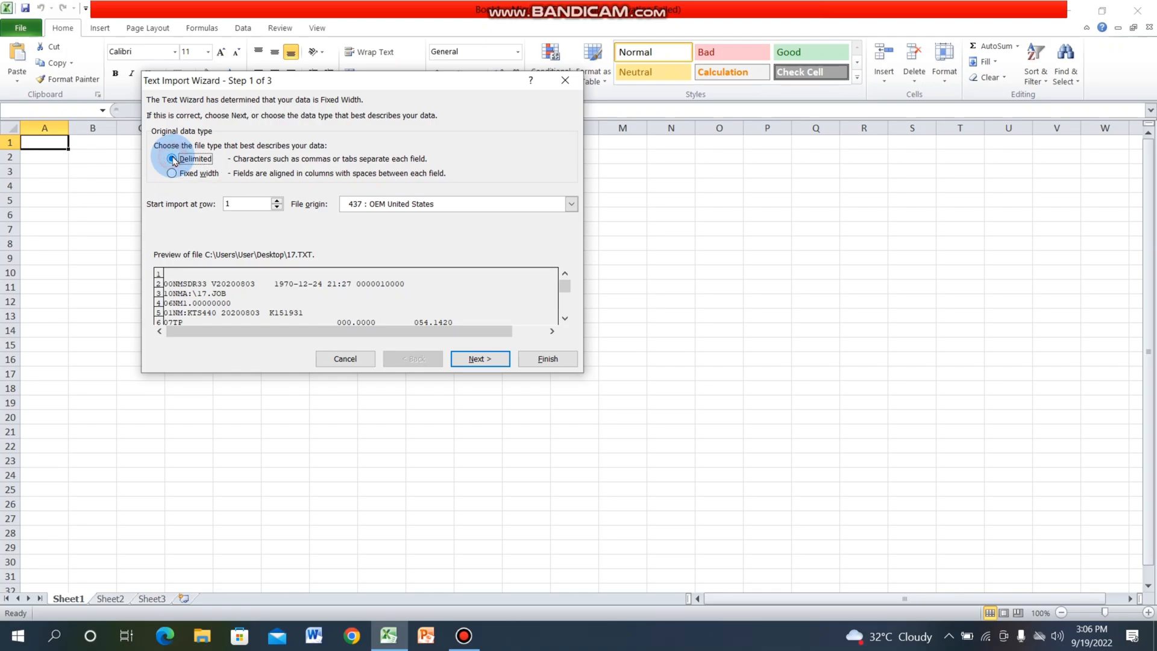
left_click(485, 359)
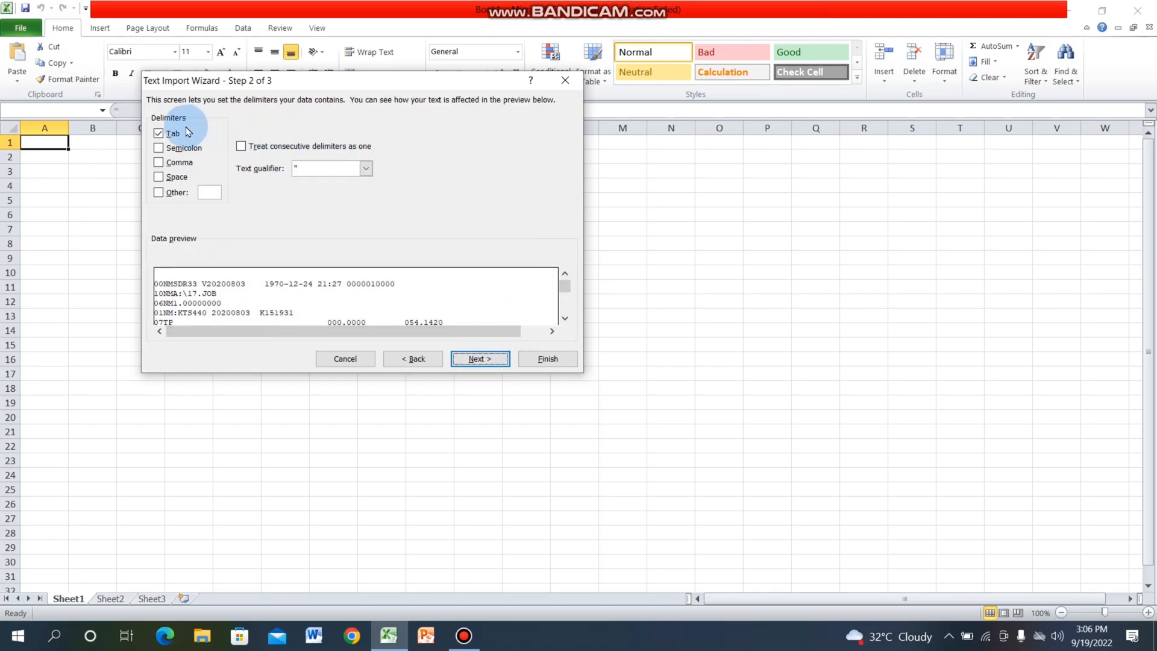
left_click(159, 149)
left_click(159, 163)
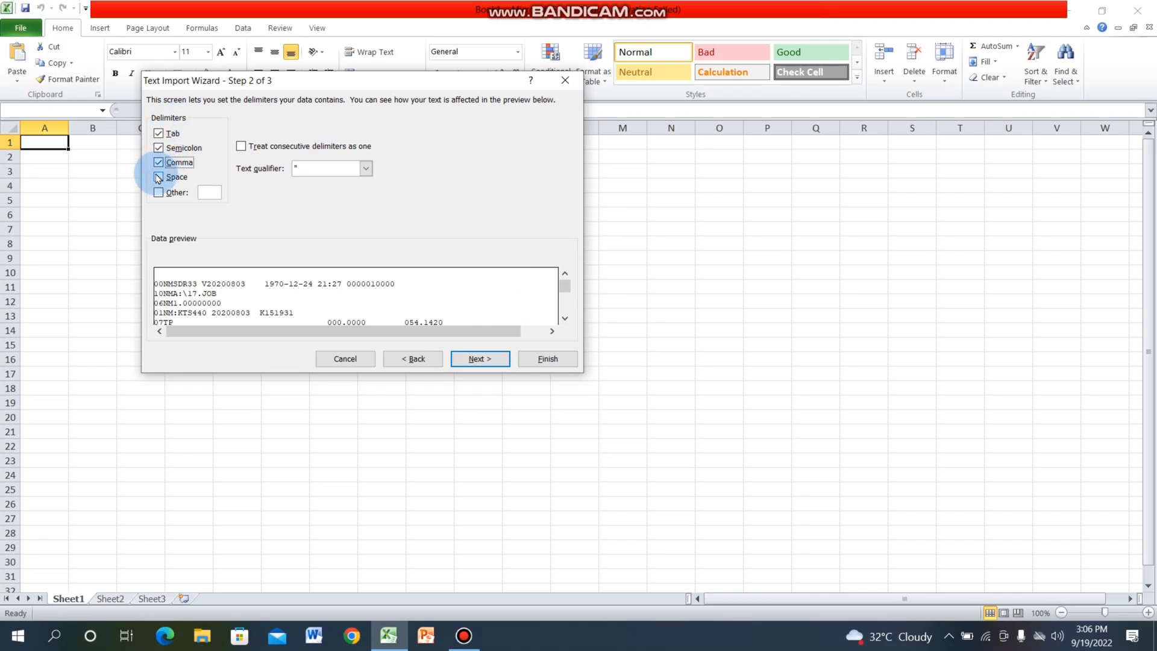
left_click(158, 176)
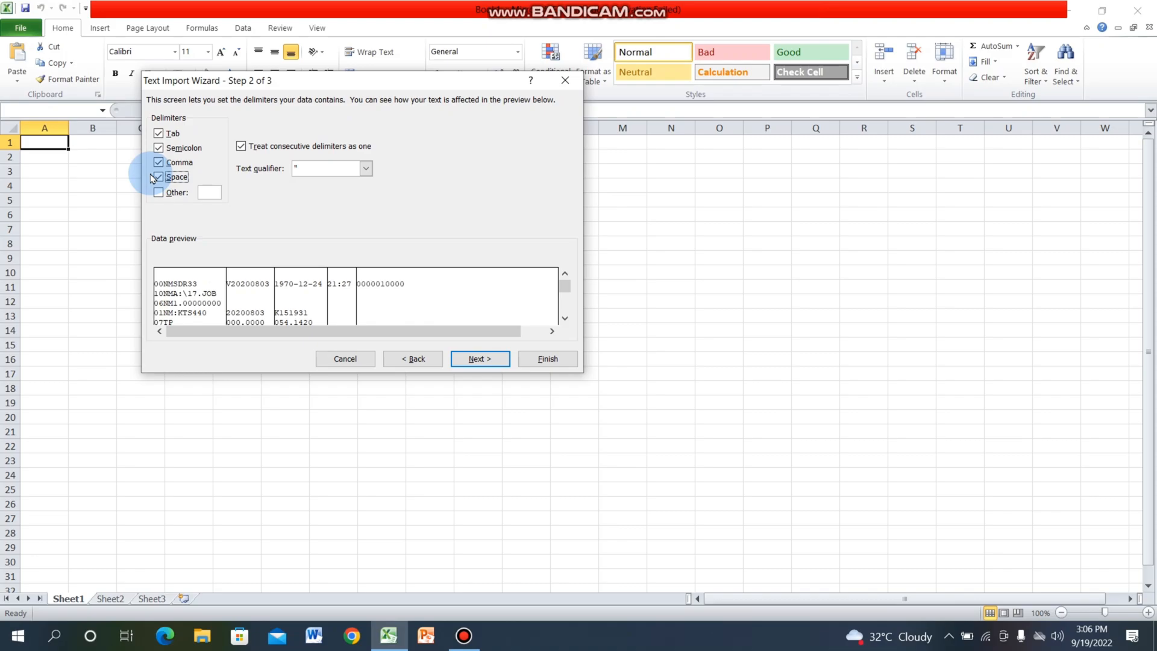
left_click(478, 359)
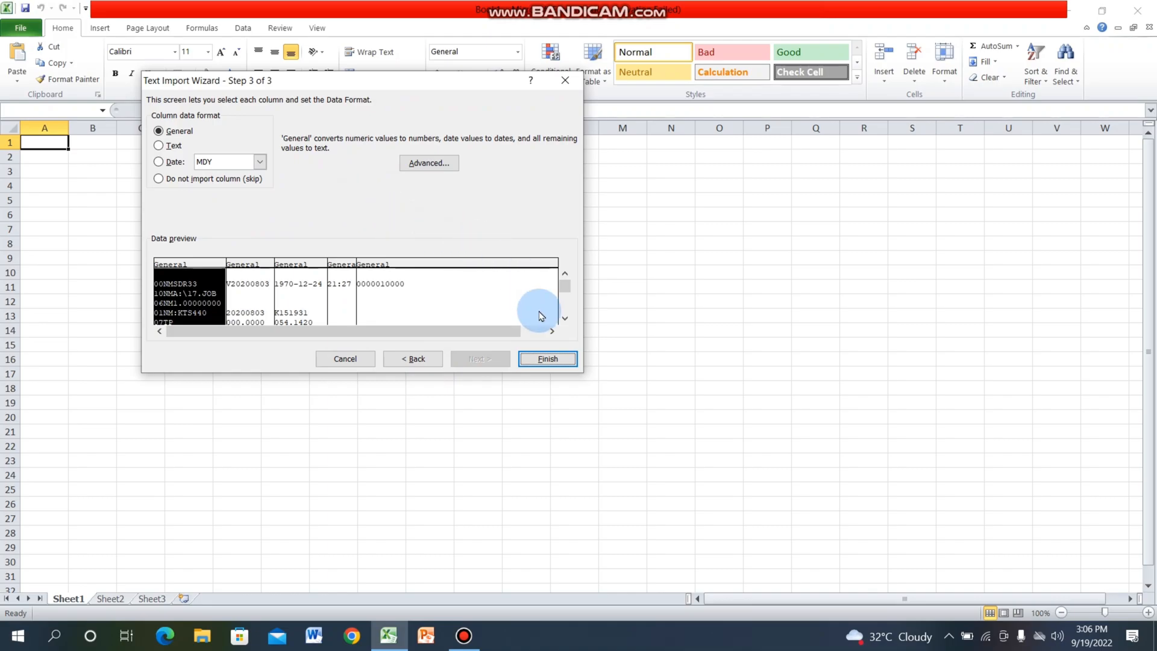
left_click(547, 359)
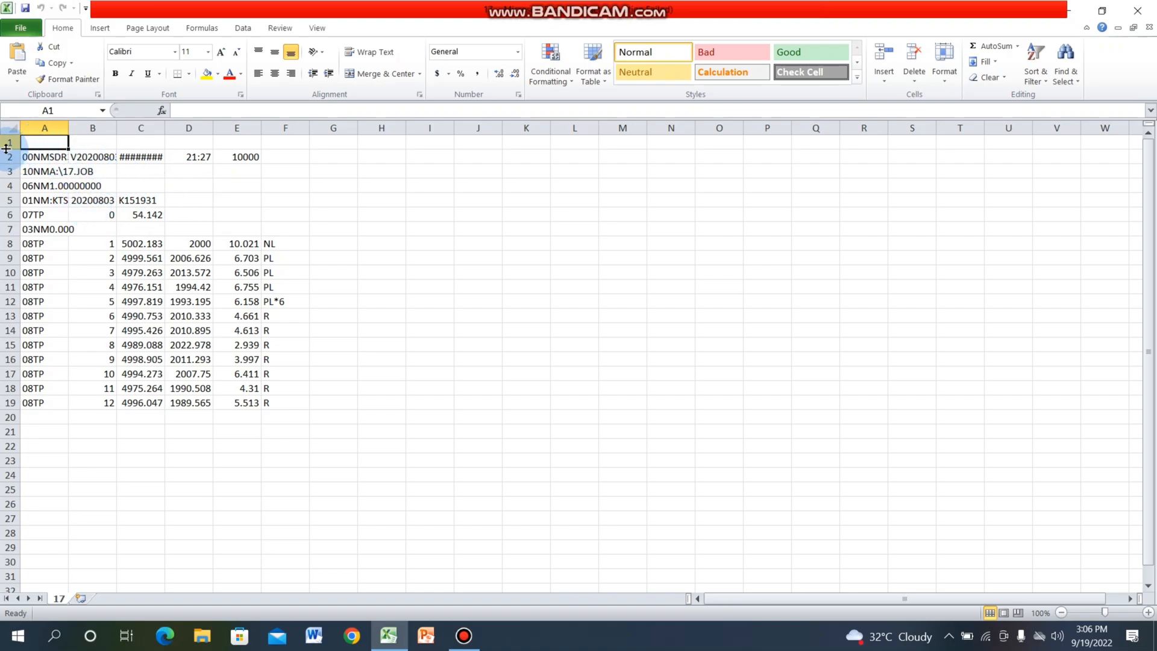
- Delete header rows 1 to 7 and the 08TP code column A, leaving only the survey point data
left_click_drag(12, 147, 18, 223)
right_click(50, 203)
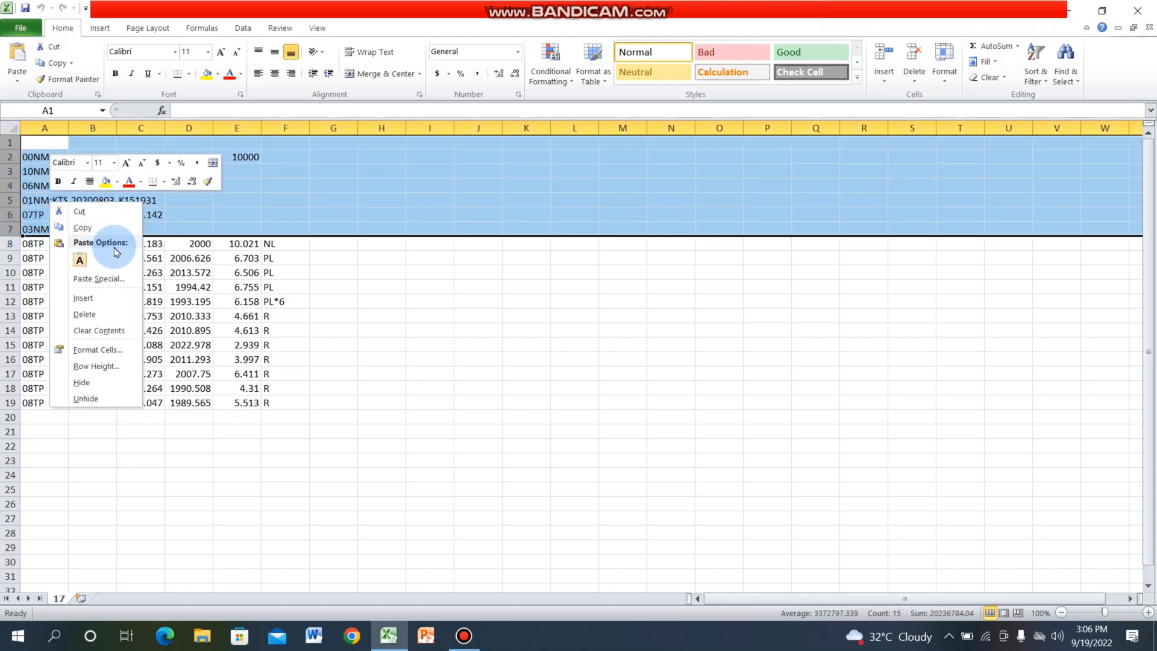
left_click(123, 323)
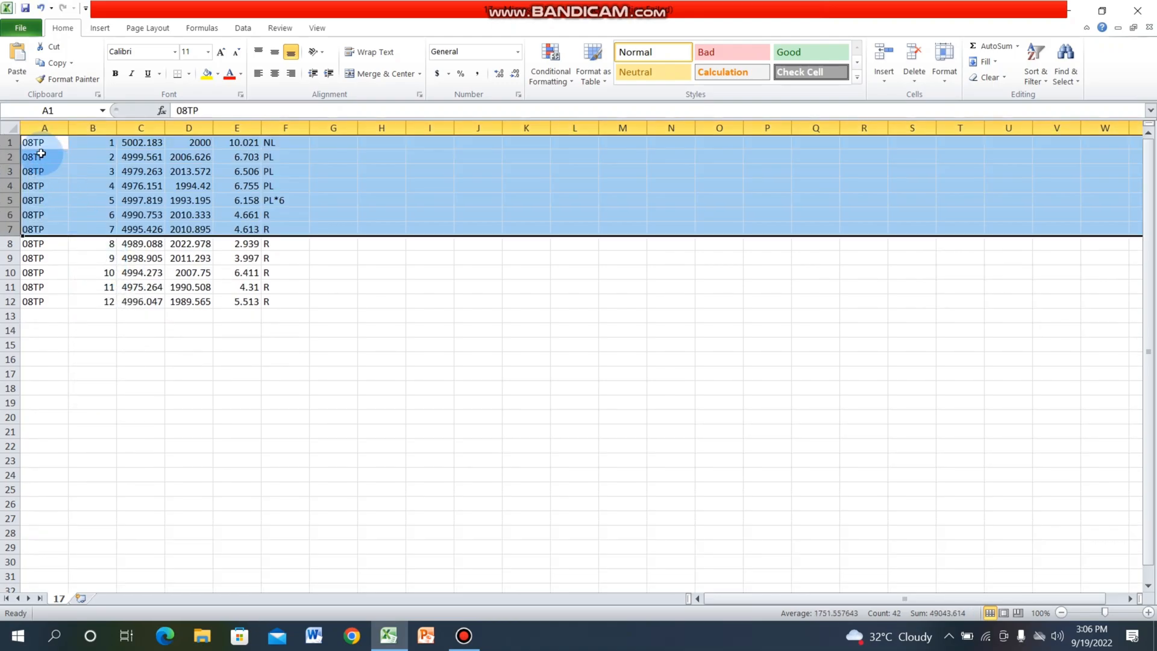
left_click(42, 128)
right_click(44, 173)
left_click(78, 284)
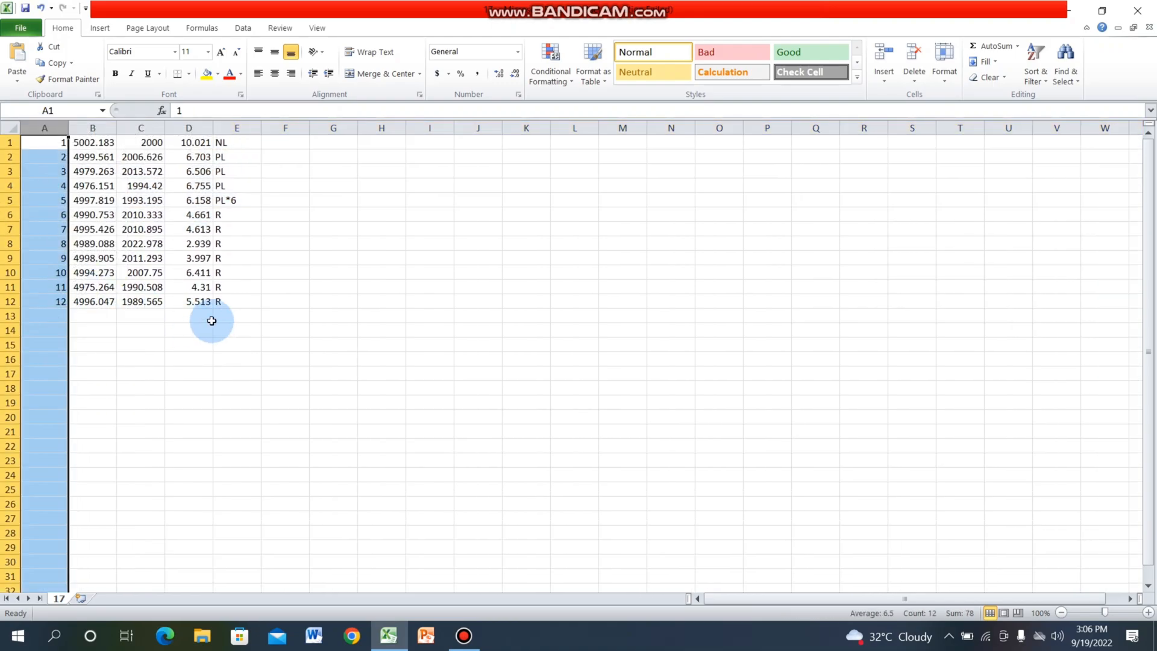
- Copy the point data in A1:E12 and minimize the workbook window
left_click_drag(240, 304, 50, 149)
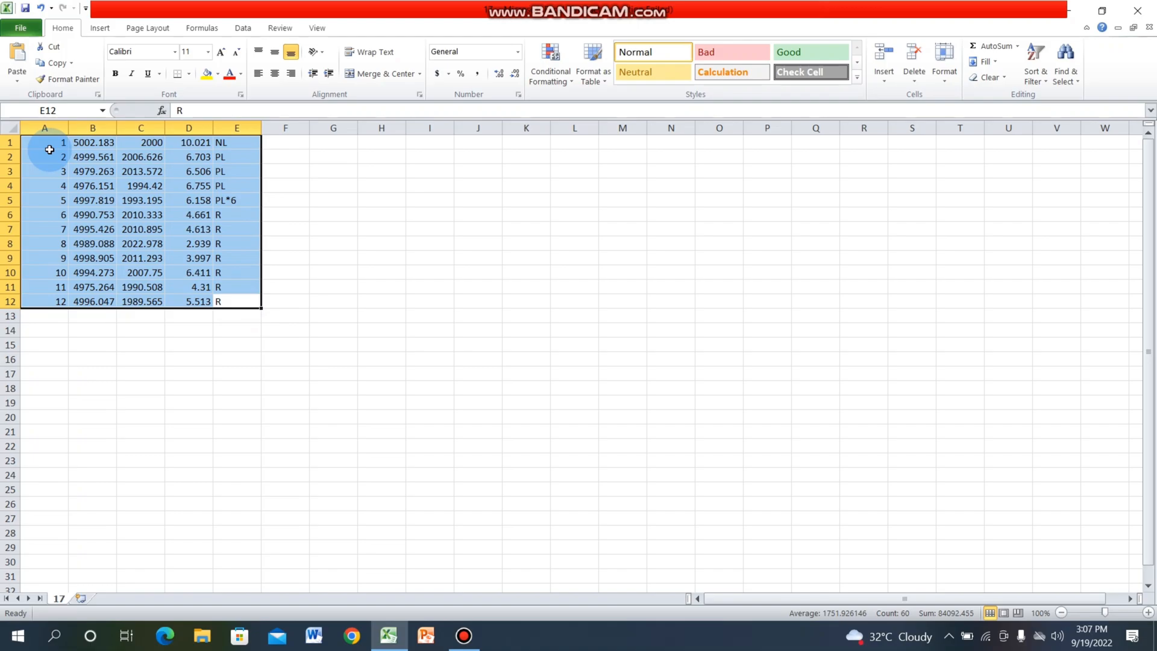
key("ctrl+c")
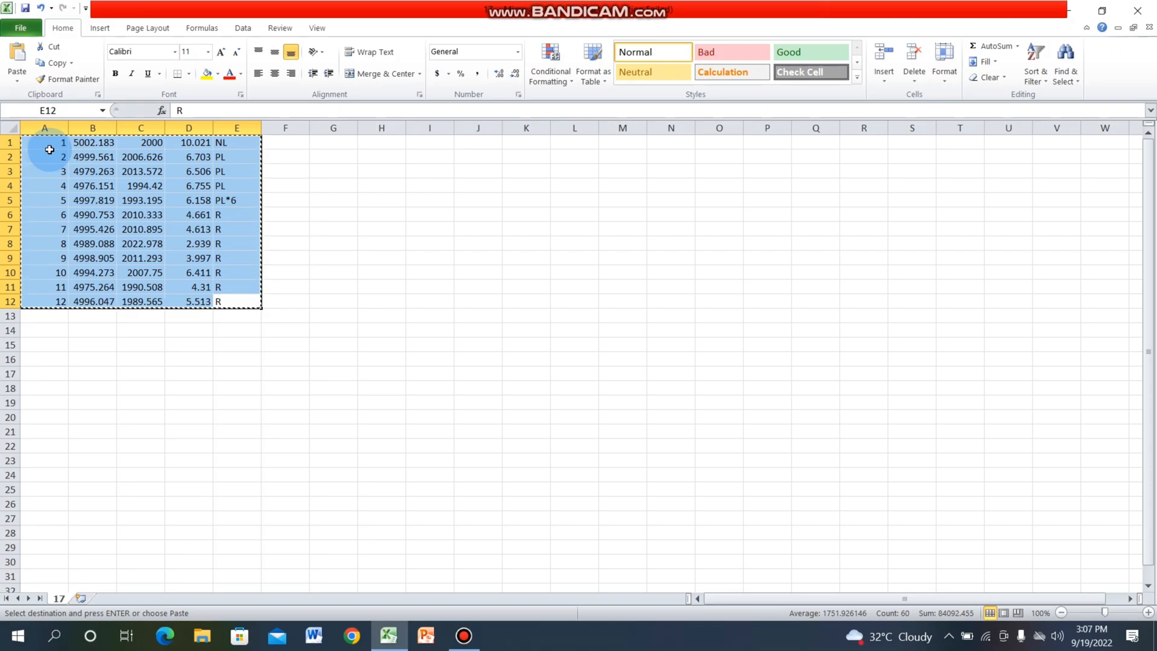
left_click(1063, 15)
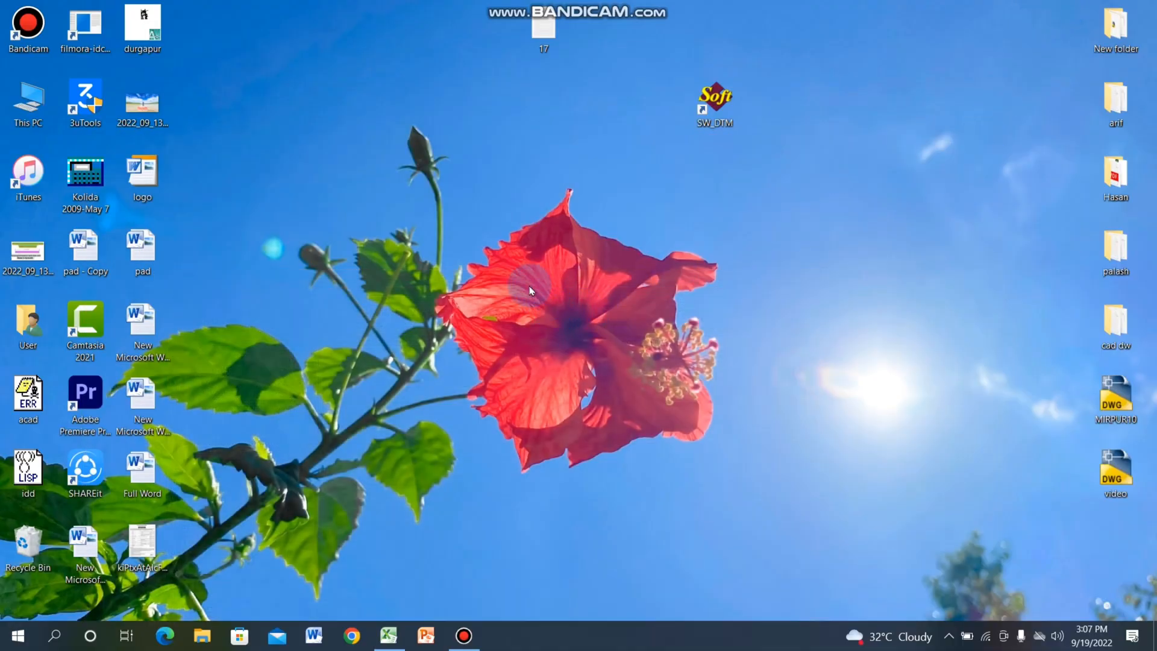
- Launch AutoCAD 2007 with a blank drawing and minimize its window
left_click(53, 643)
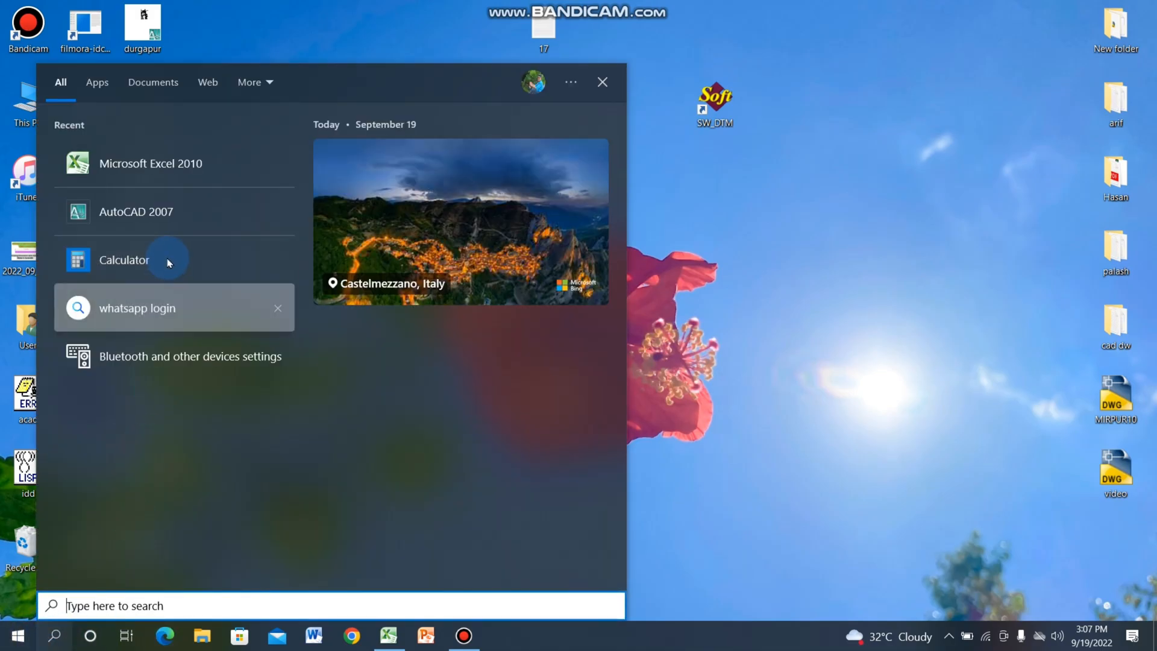
left_click(135, 208)
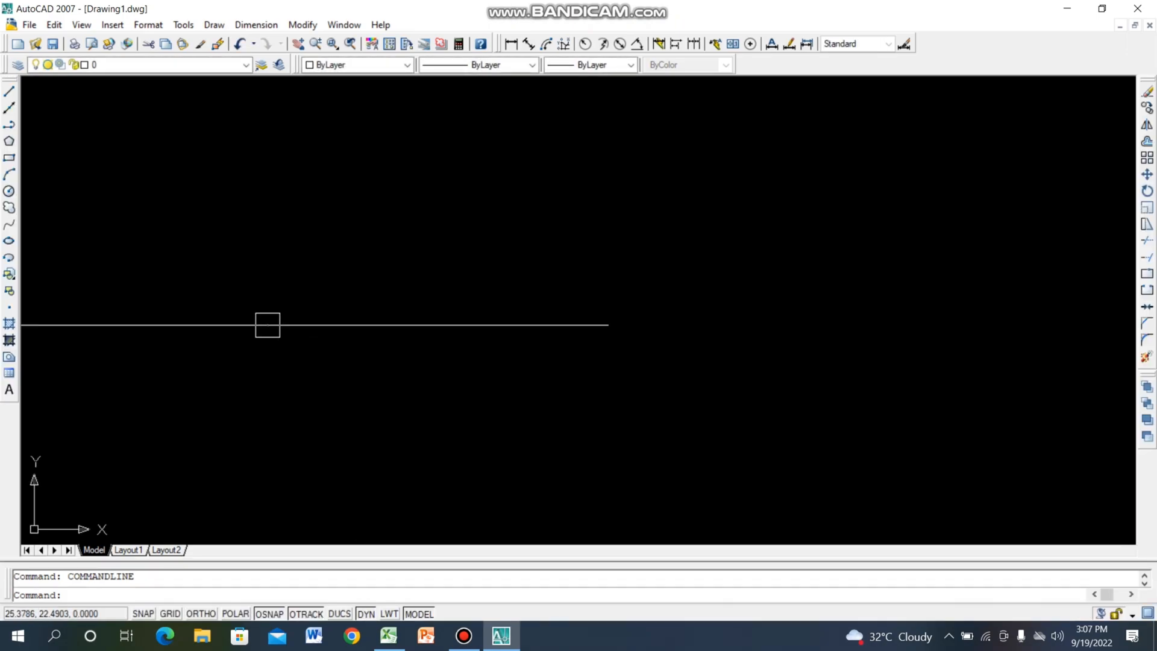
left_click(1062, 11)
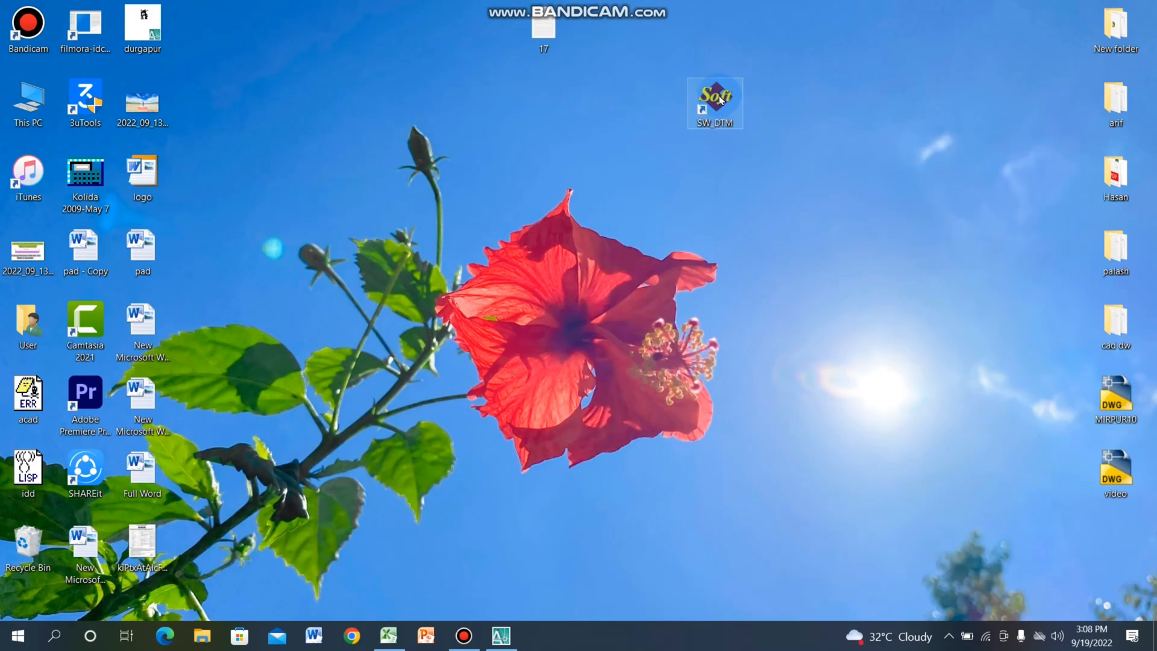
- Launch SW_DTM from the desktop and import the points from Excel with a point label scale of 0.25
double_click(720, 100)
mouse_move(374, 147)
left_mouse_down()
mouse_move(560, 114)
mouse_move(573, 98)
left_mouse_up()
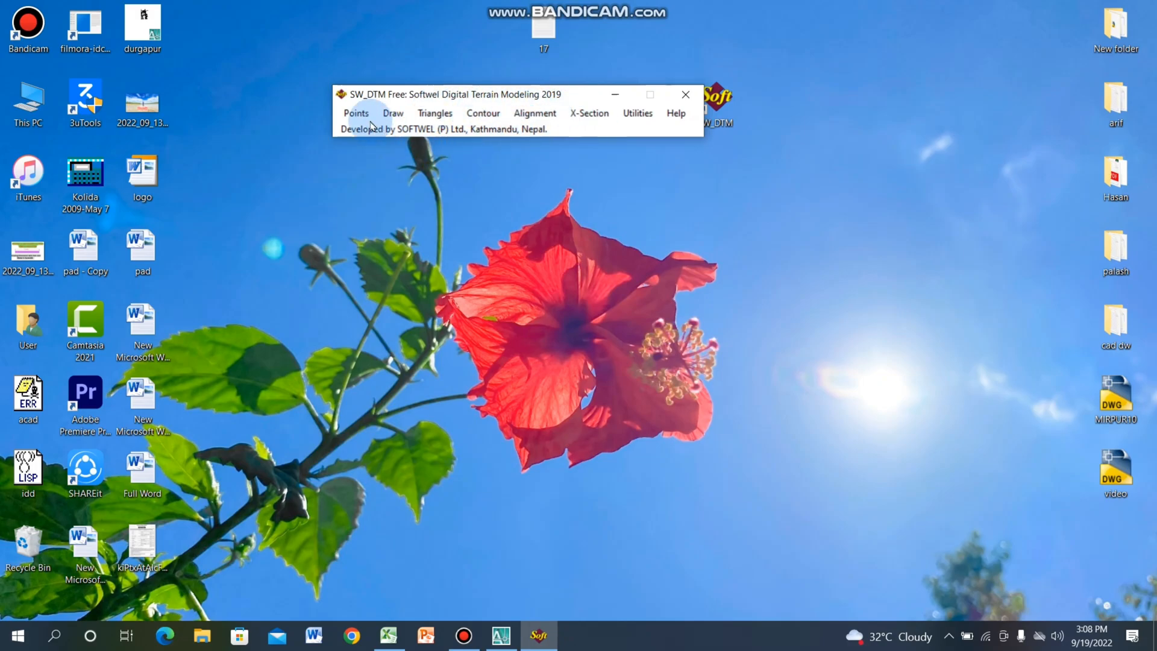
left_click(351, 114)
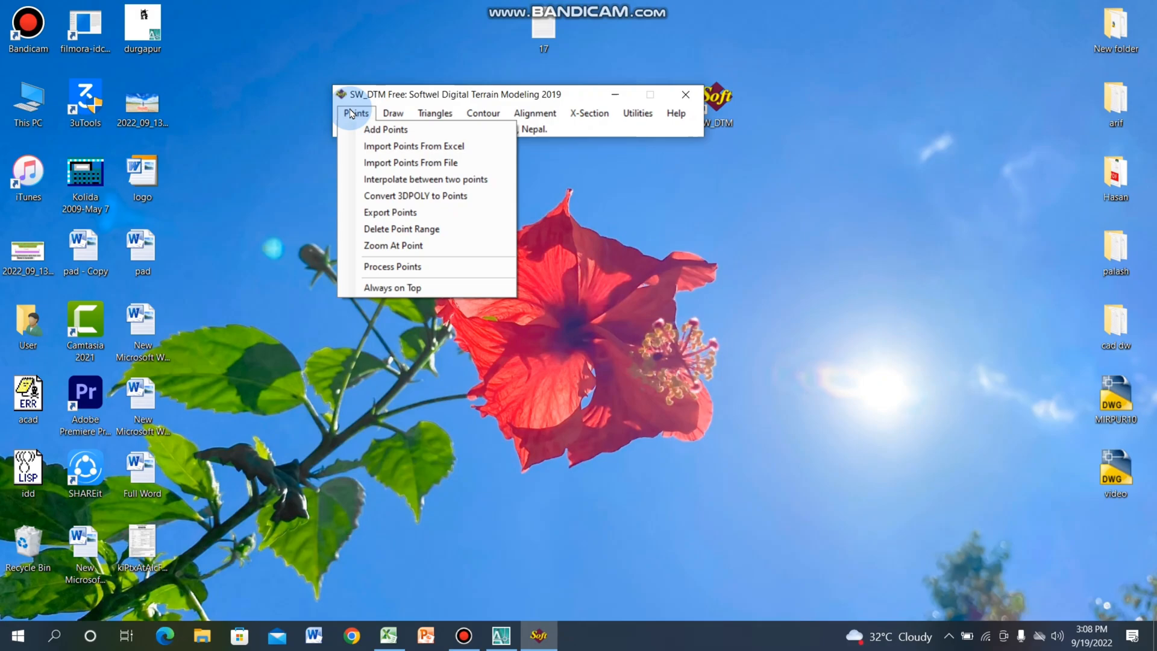
left_click(372, 148)
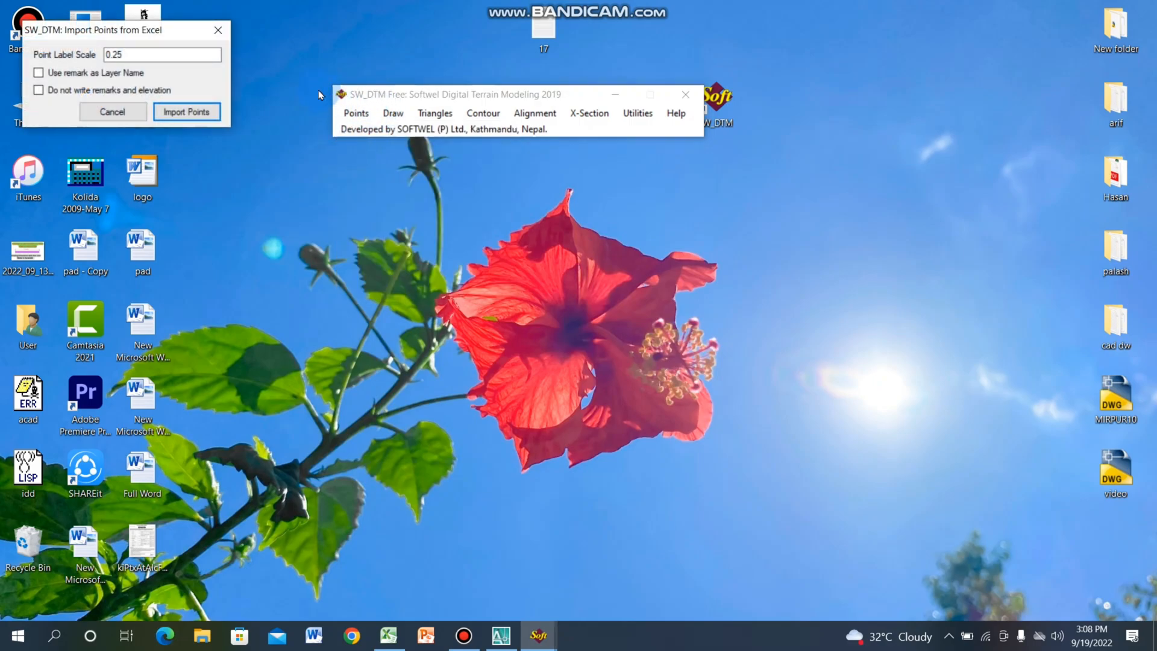
left_click(201, 115)
left_click(201, 115)
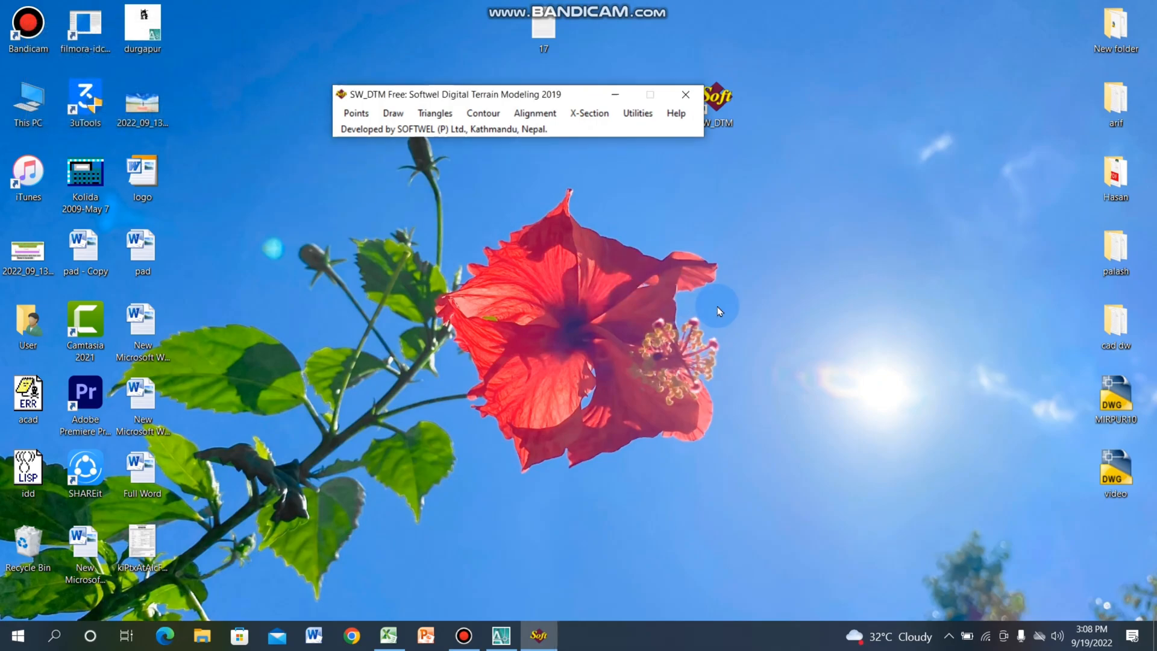
- Switch to AutoCAD and zoom the drawing to All to locate the imported points
left_click(506, 633)
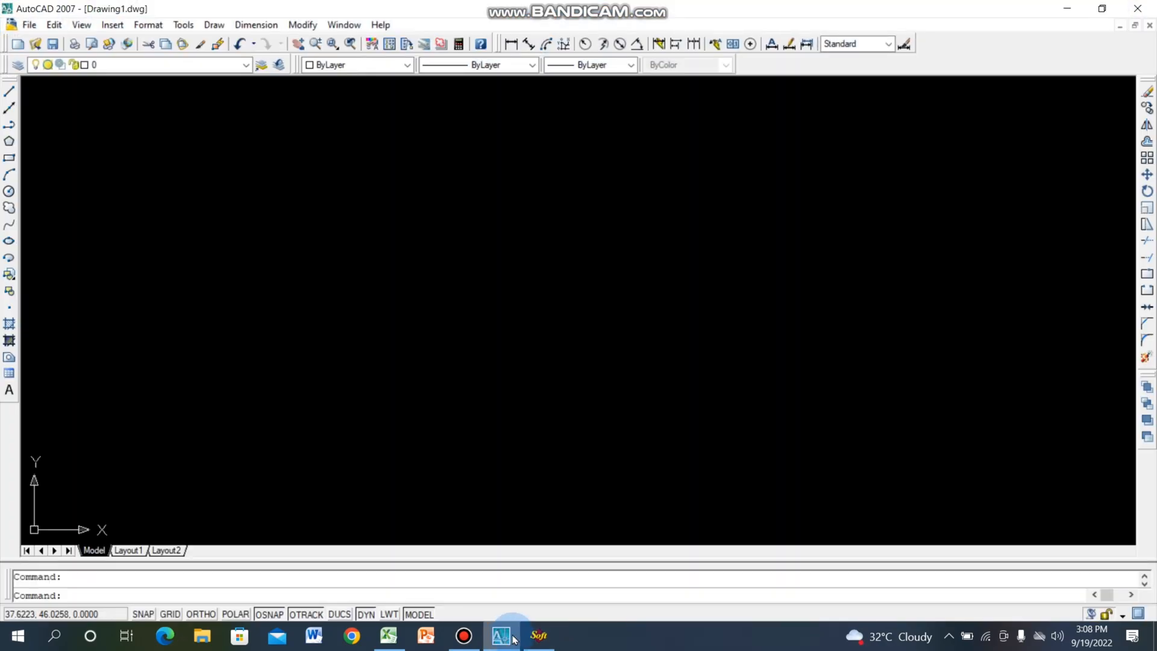
left_click(261, 348)
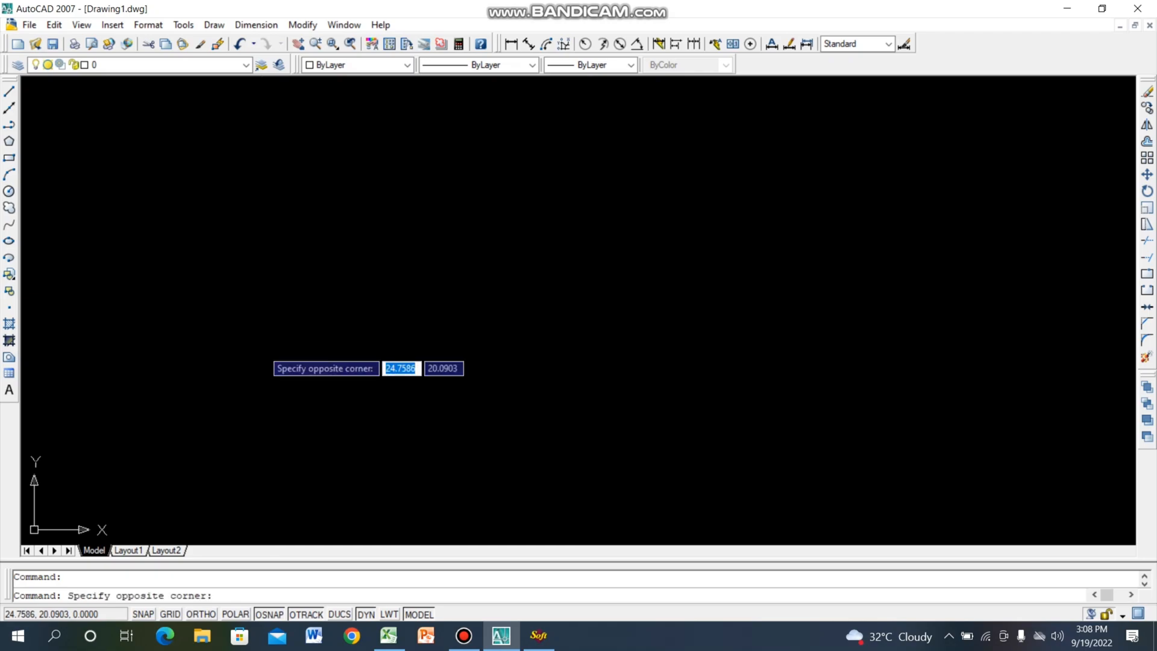
left_click(257, 382)
scroll(540, 289, "down", 5)
scroll(687, 319, "up", 3)
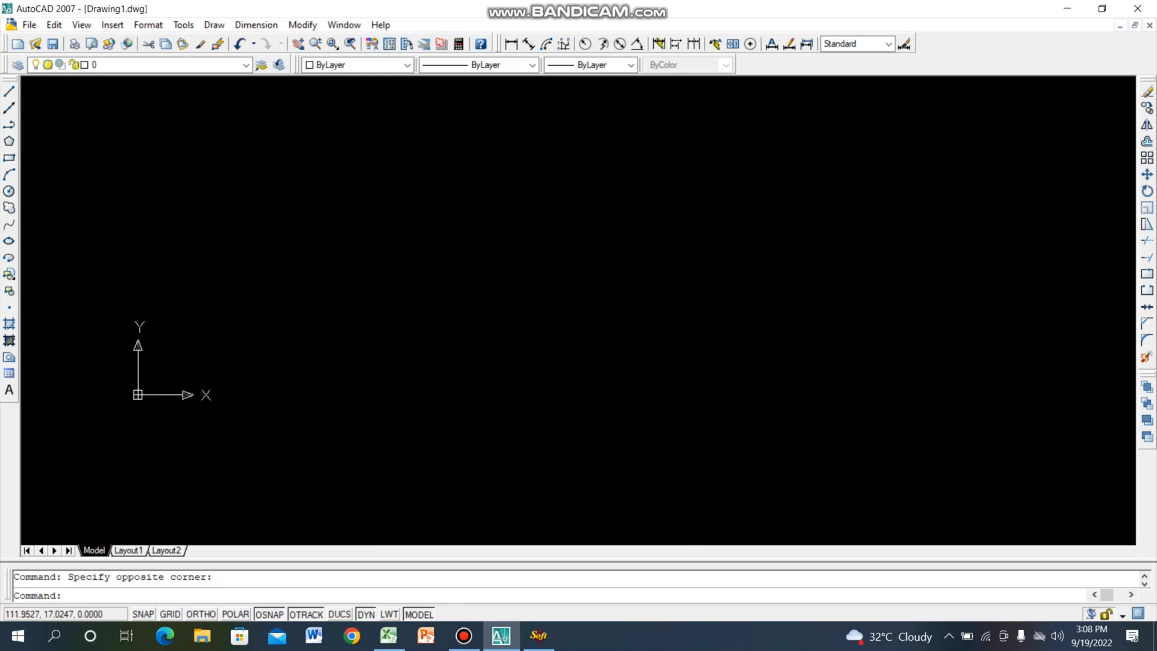
type("z")
key("Return")
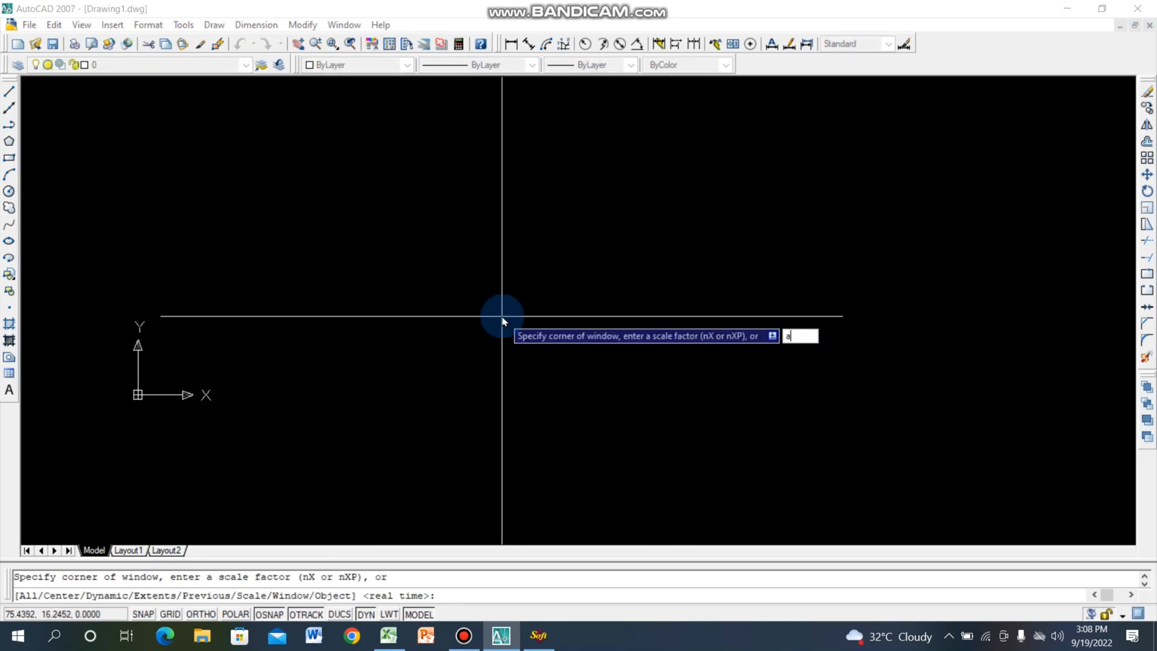
type("a")
key("Return")
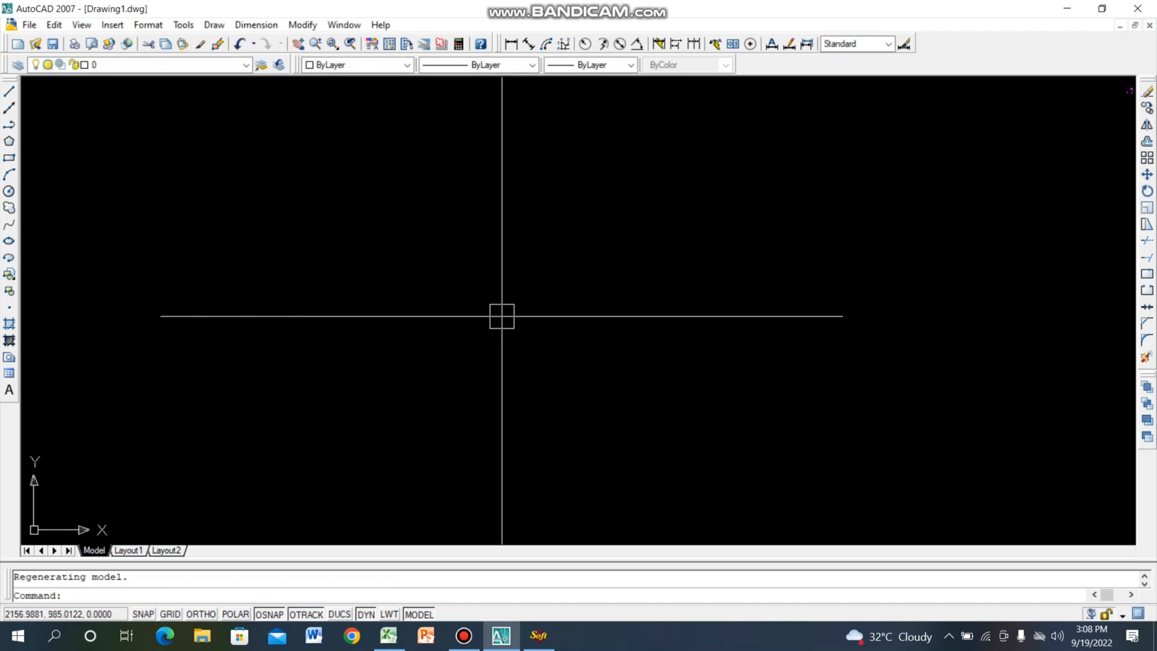
- Examine the imported survey points and their number, code and elevation labels up close, and the overall point layout
scroll(741, 385, "down", 3)
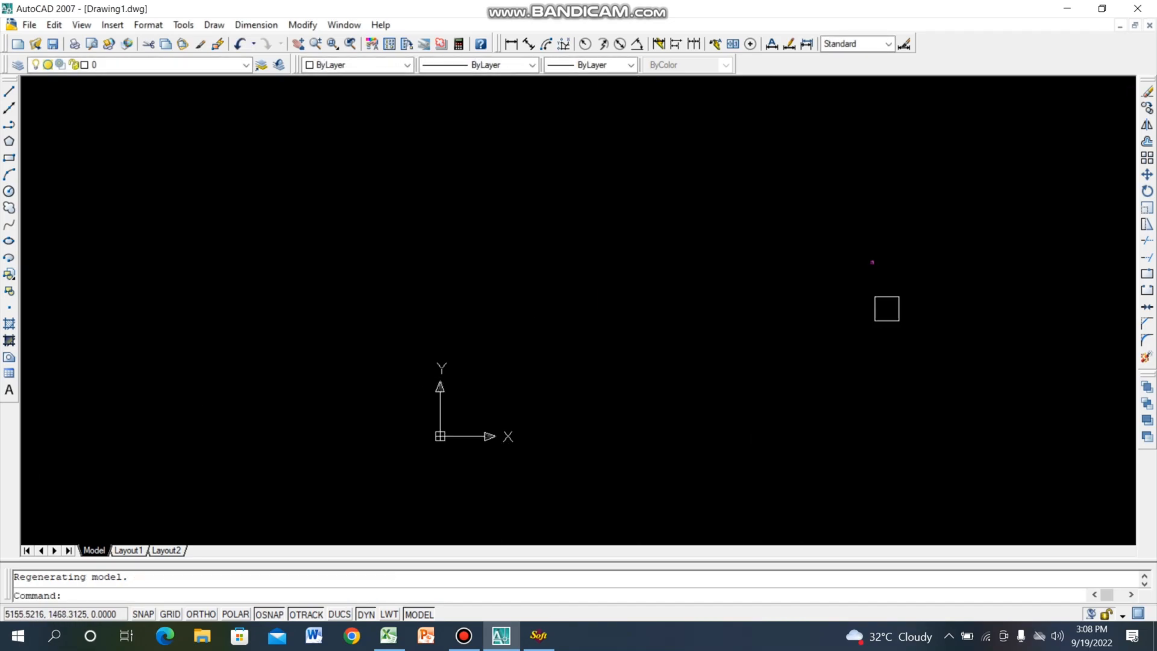
scroll(898, 256, "up", 4)
scroll(814, 227, "up", 5)
middle_click_drag(870, 204, 653, 307)
scroll(608, 301, "up", 3)
scroll(597, 296, "up", 7)
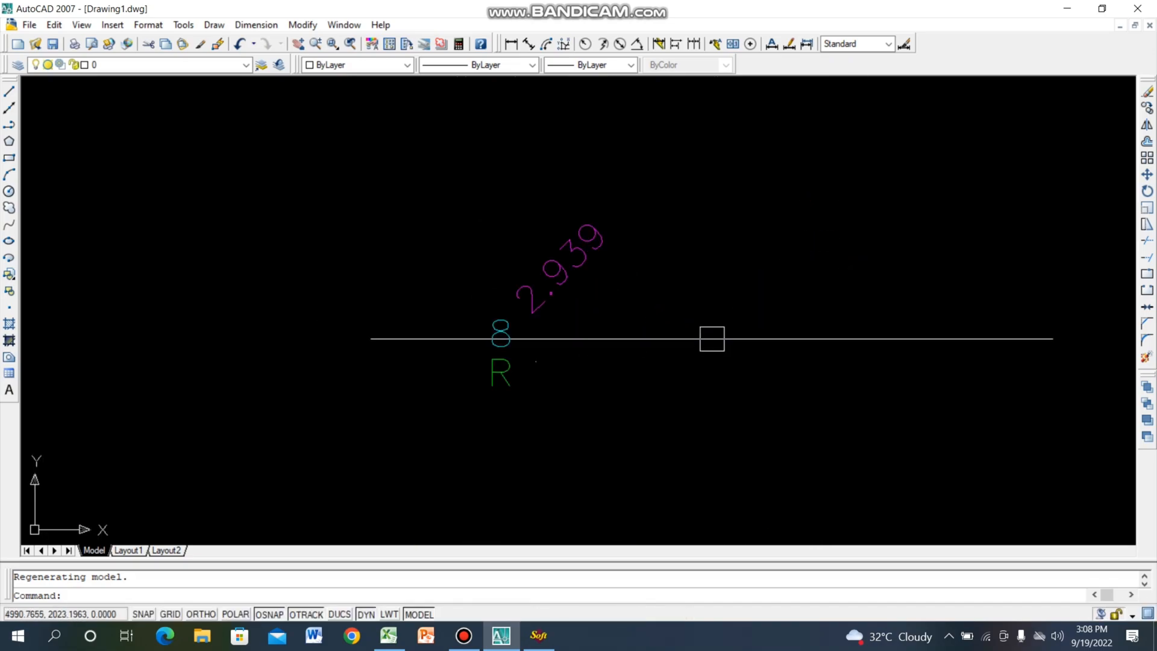
scroll(573, 291, "down", 2)
scroll(605, 291, "down", 6)
mouse_move(718, 305)
middle_mouse_down()
mouse_move(625, 302)
mouse_move(664, 232)
middle_mouse_up()
scroll(622, 301, "up", 2)
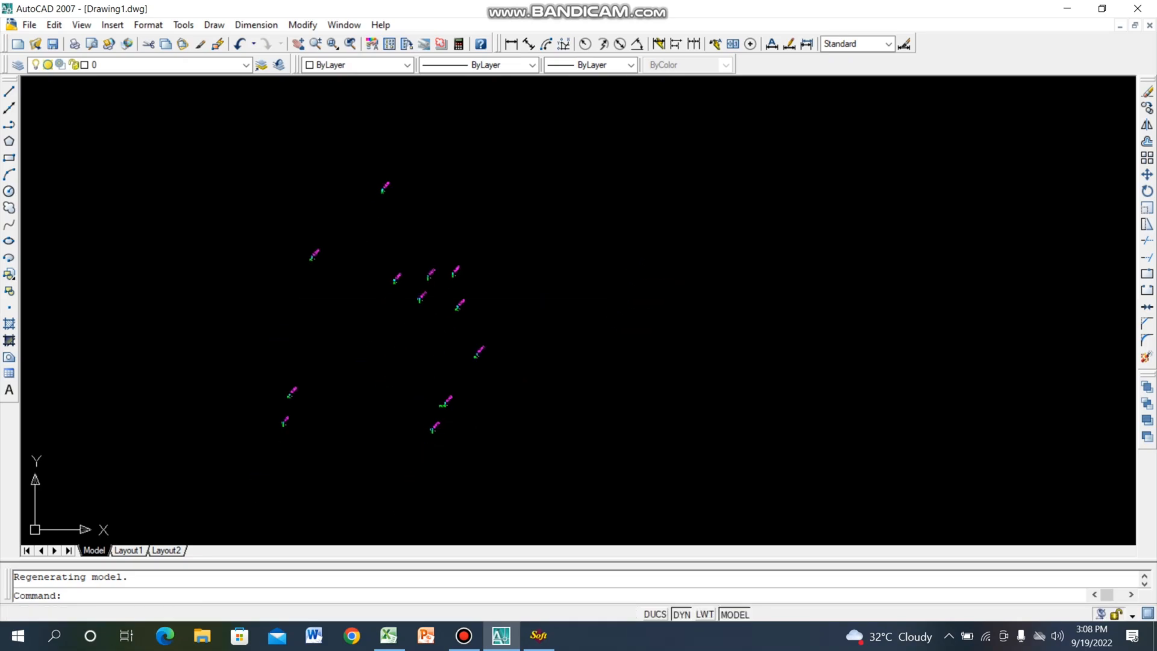
- Switch to SW_DTM and process all points and features, using the Features layer as the feature layer
left_click(544, 607)
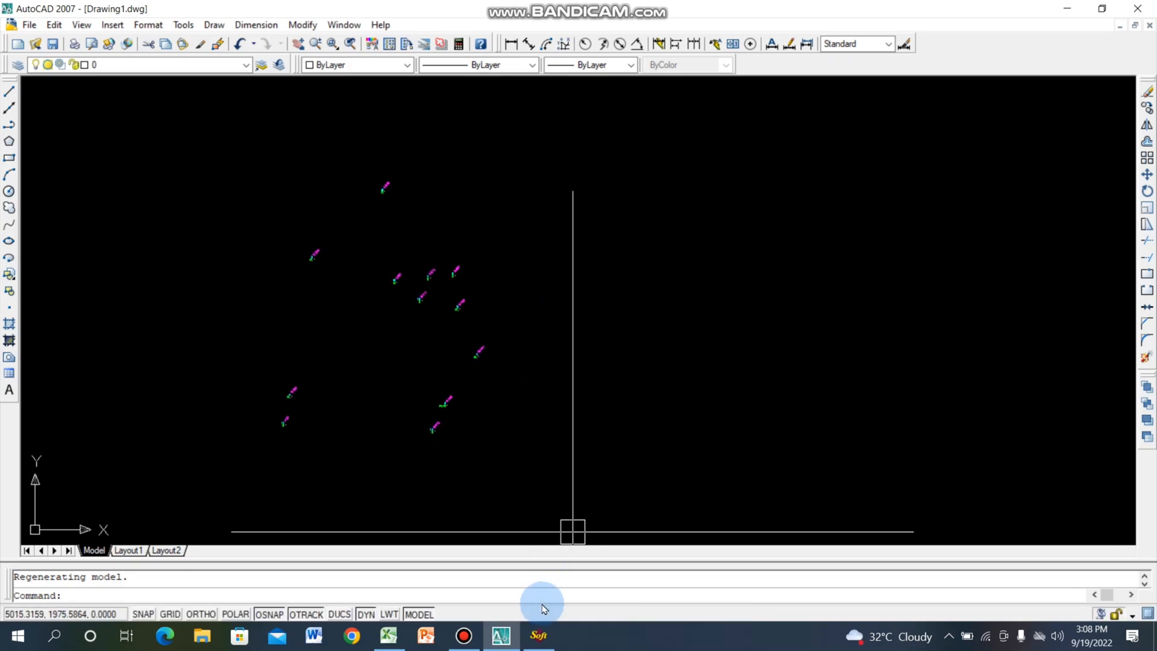
left_click(539, 636)
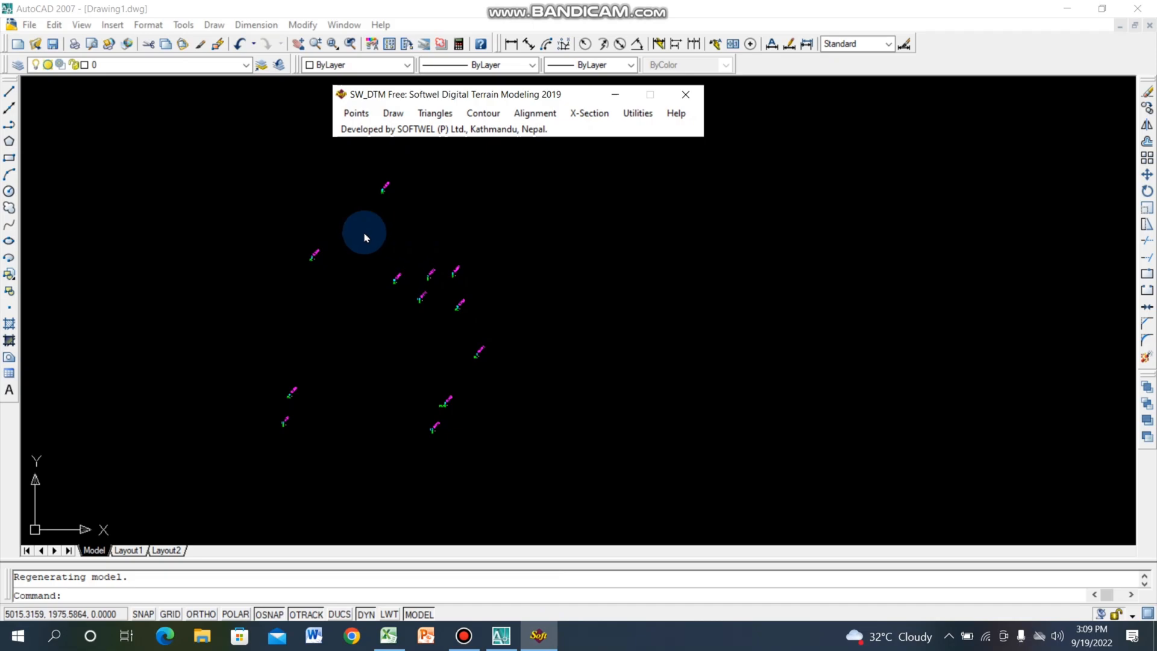
left_click(356, 114)
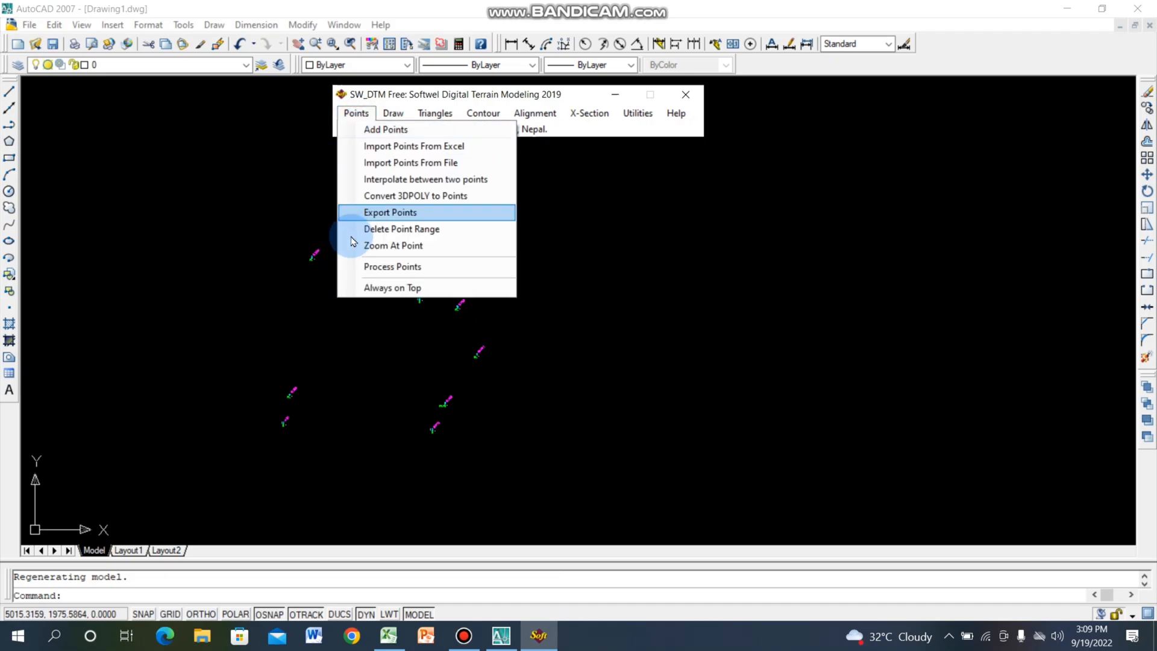
left_click(369, 269)
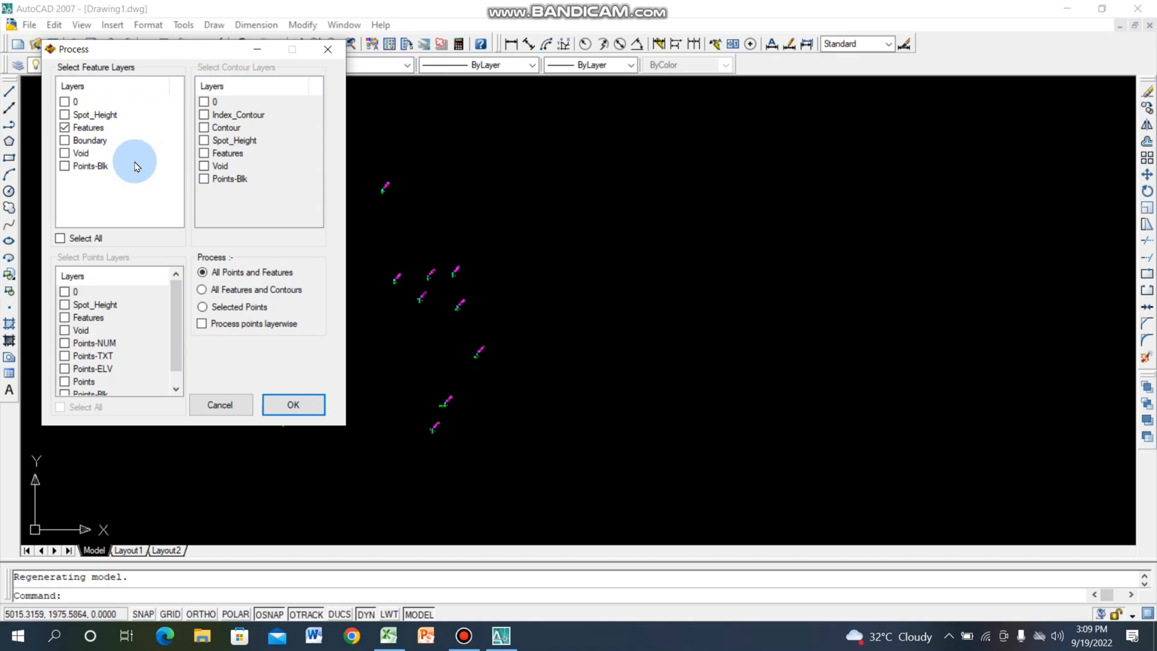
left_click(294, 408)
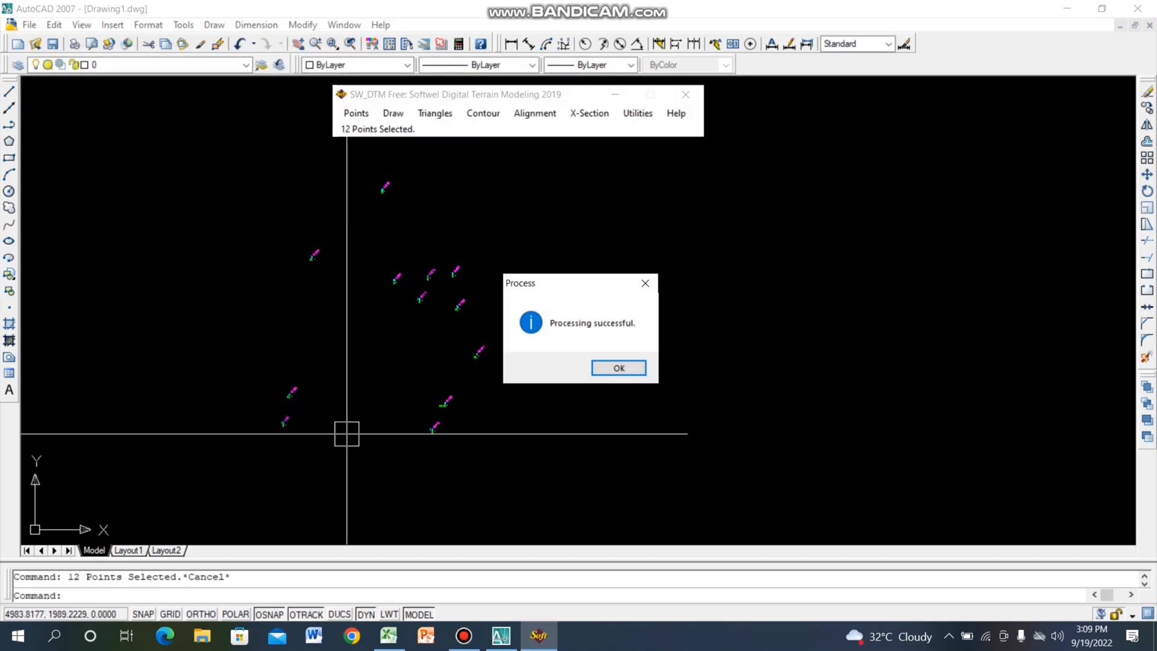
left_click(616, 369)
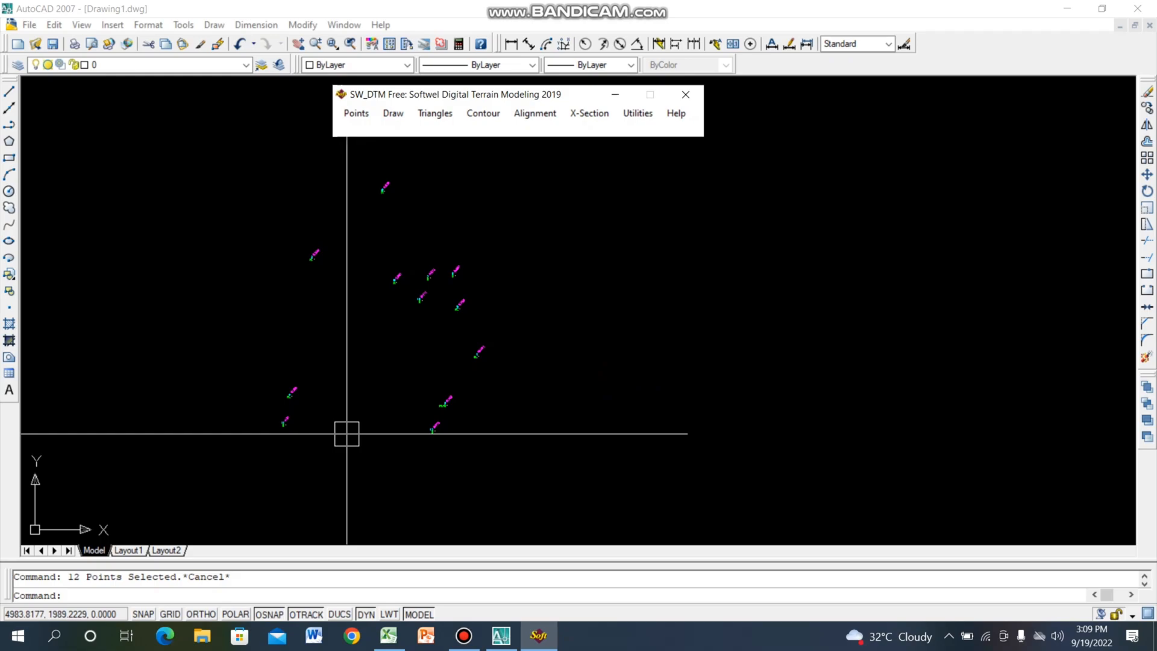
- Add a seven-sided boundary polyline enclosing all the survey points, ending it near its start point
left_click(397, 113)
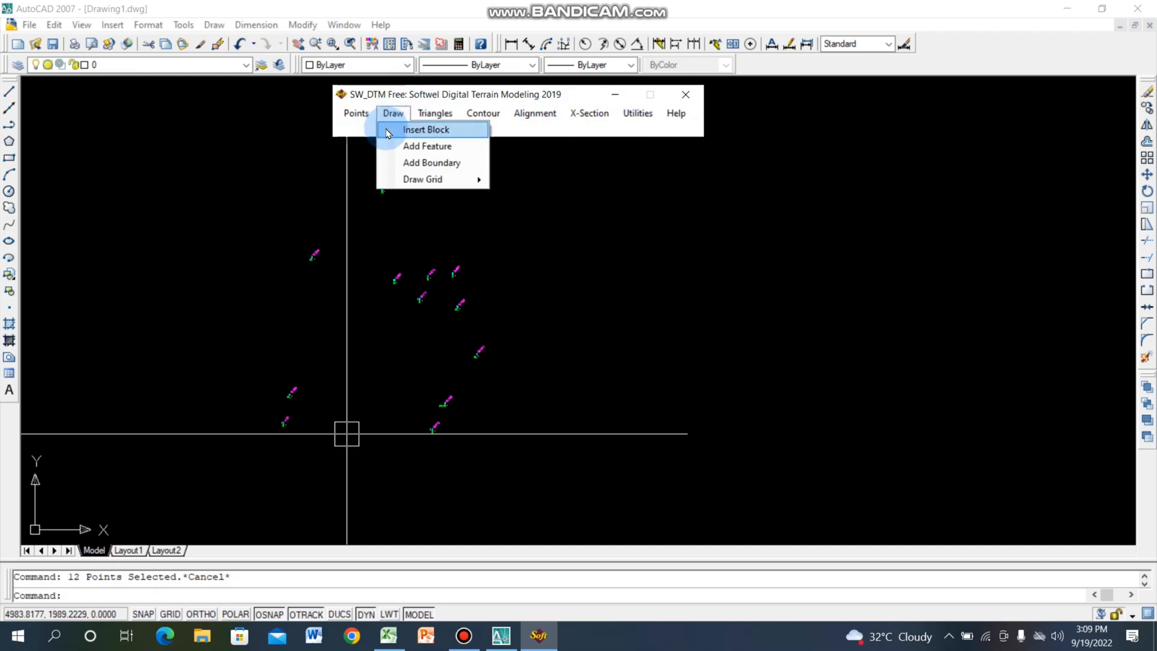
left_click(412, 163)
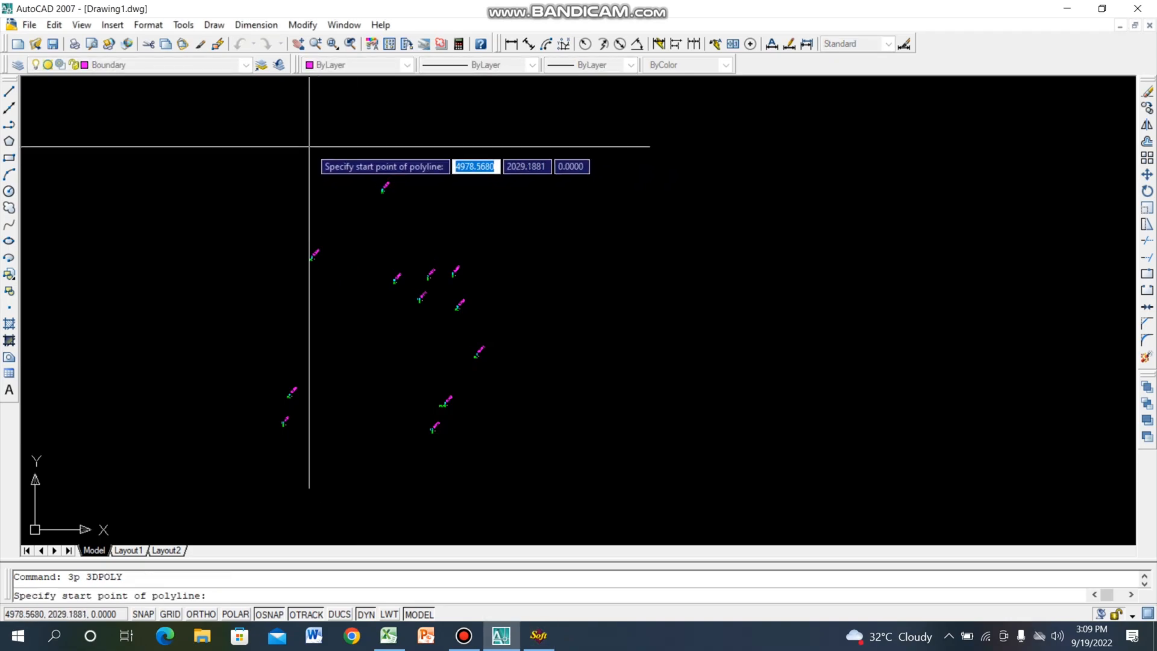
left_click(394, 139)
left_click(536, 294)
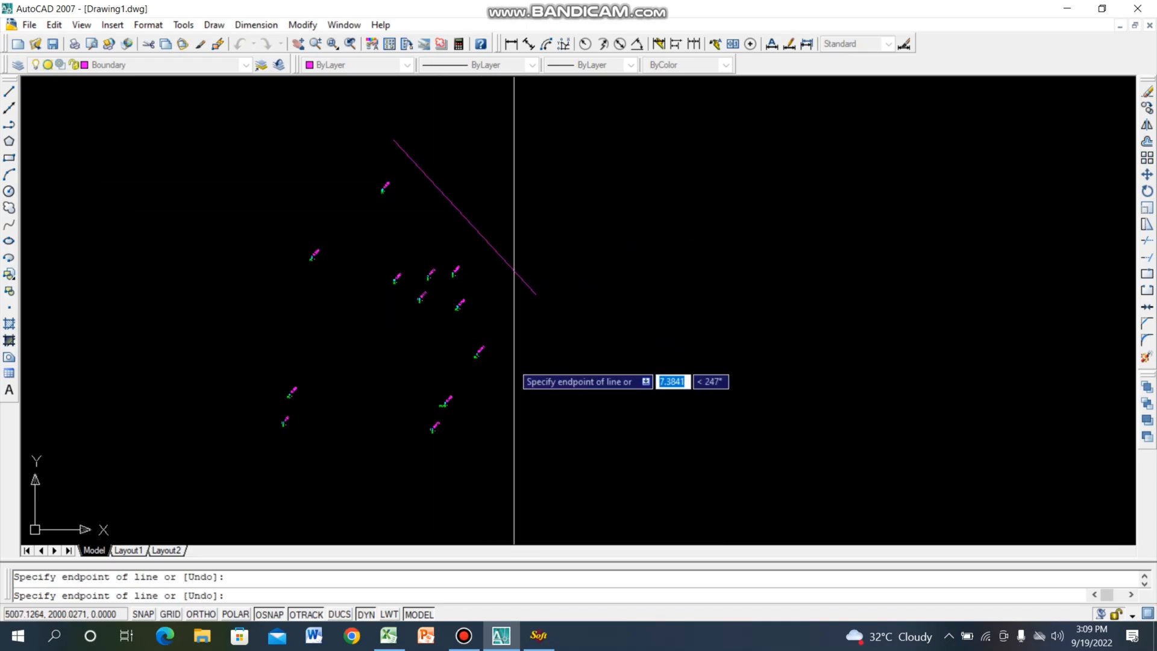
left_click(501, 450)
left_click(297, 480)
left_click(208, 458)
left_click(260, 261)
left_click(303, 151)
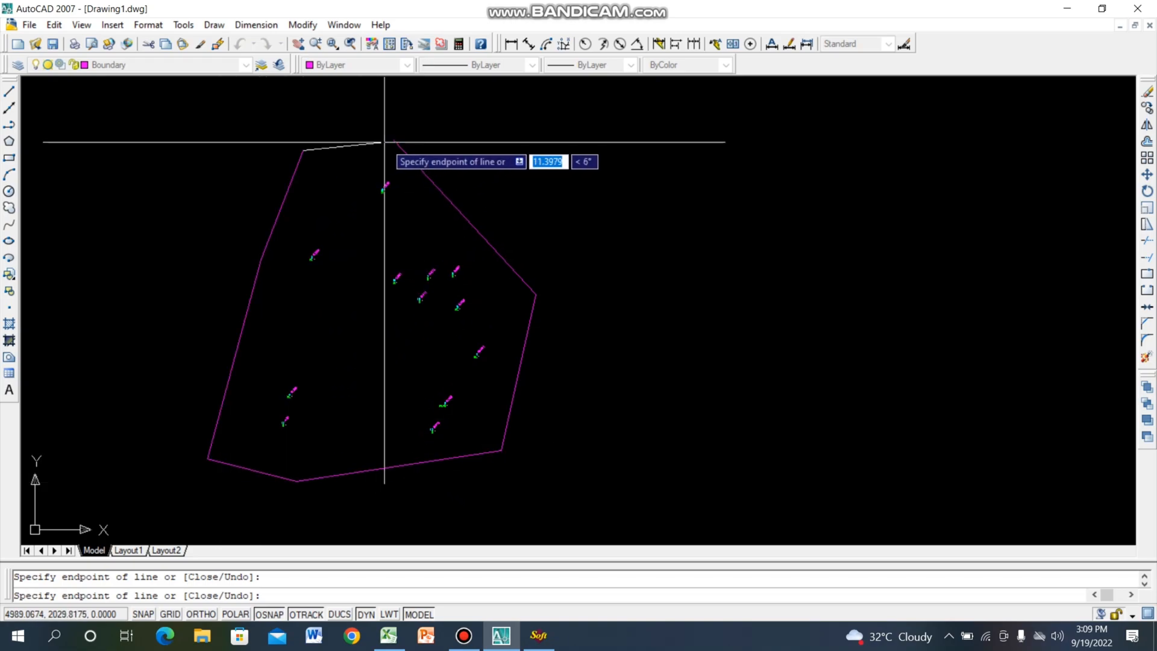
left_click(390, 141)
key("Escape")
- Stretch the open end of the boundary polyline onto its start point to close the gap
scroll(388, 142, "up", 4)
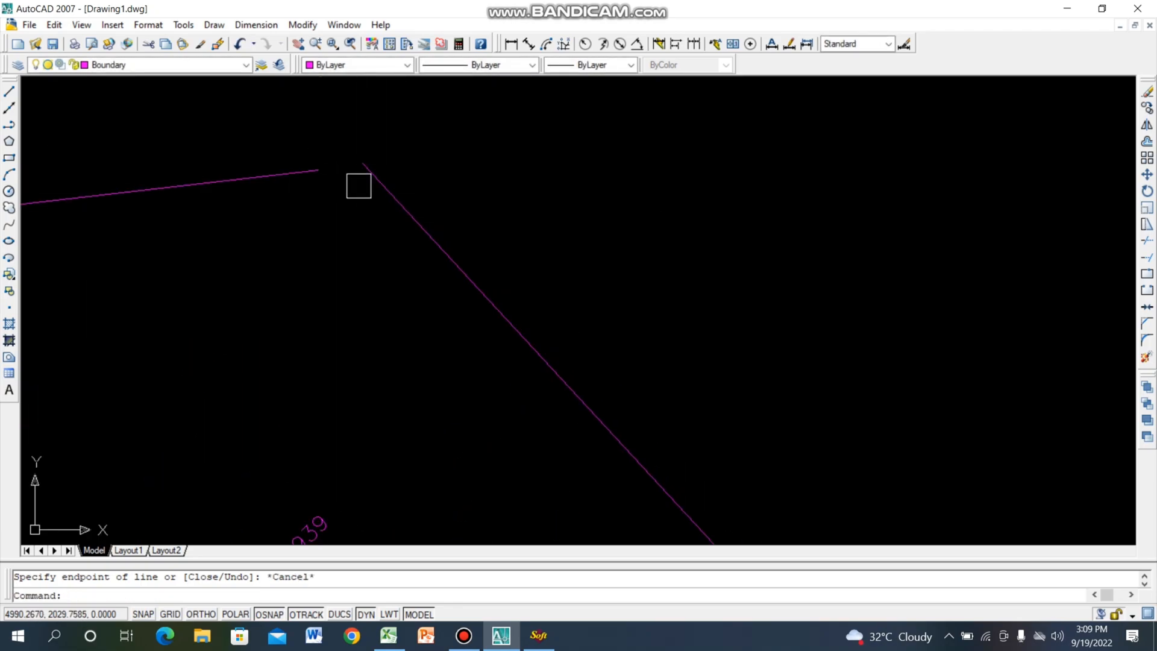
left_click(288, 175)
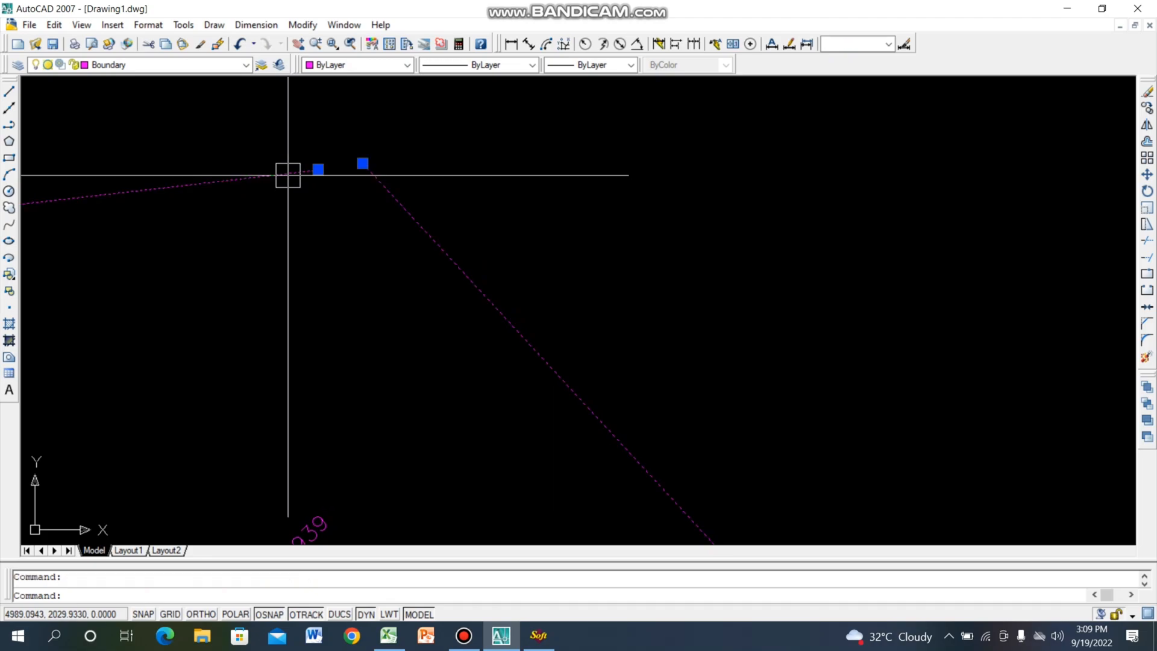
left_click(318, 169)
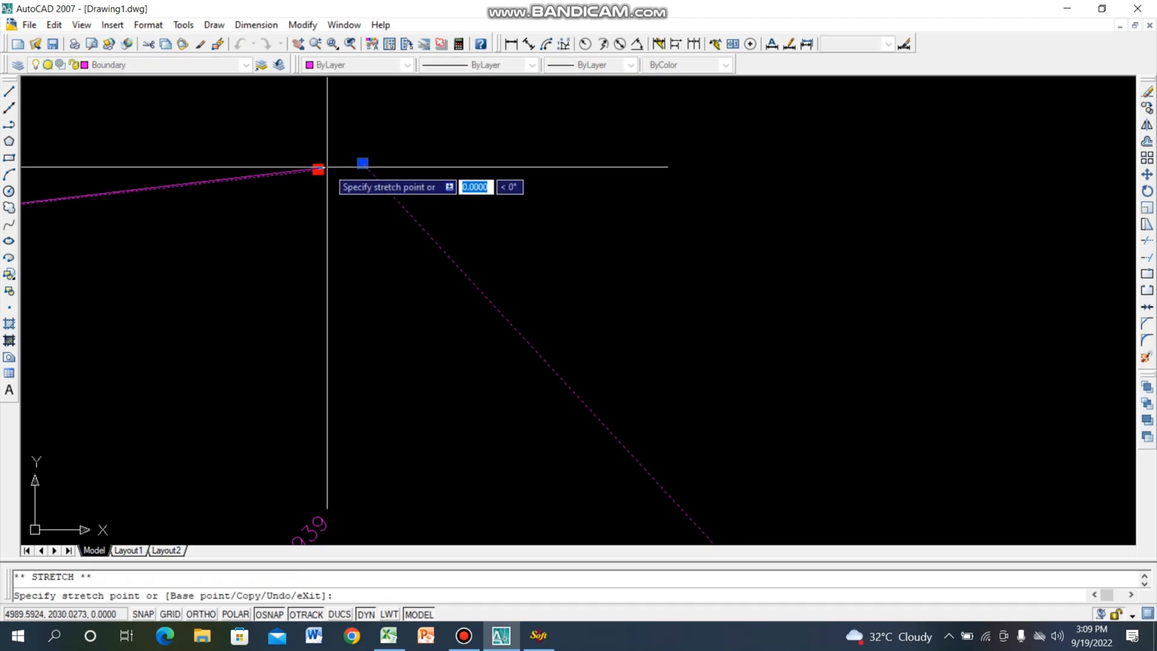
key("Escape")
key("Escape")
scroll(518, 187, "down", 12)
scroll(579, 197, "up", 4)
mouse_move(566, 203)
middle_mouse_down()
mouse_move(694, 233)
mouse_move(612, 209)
middle_mouse_up()
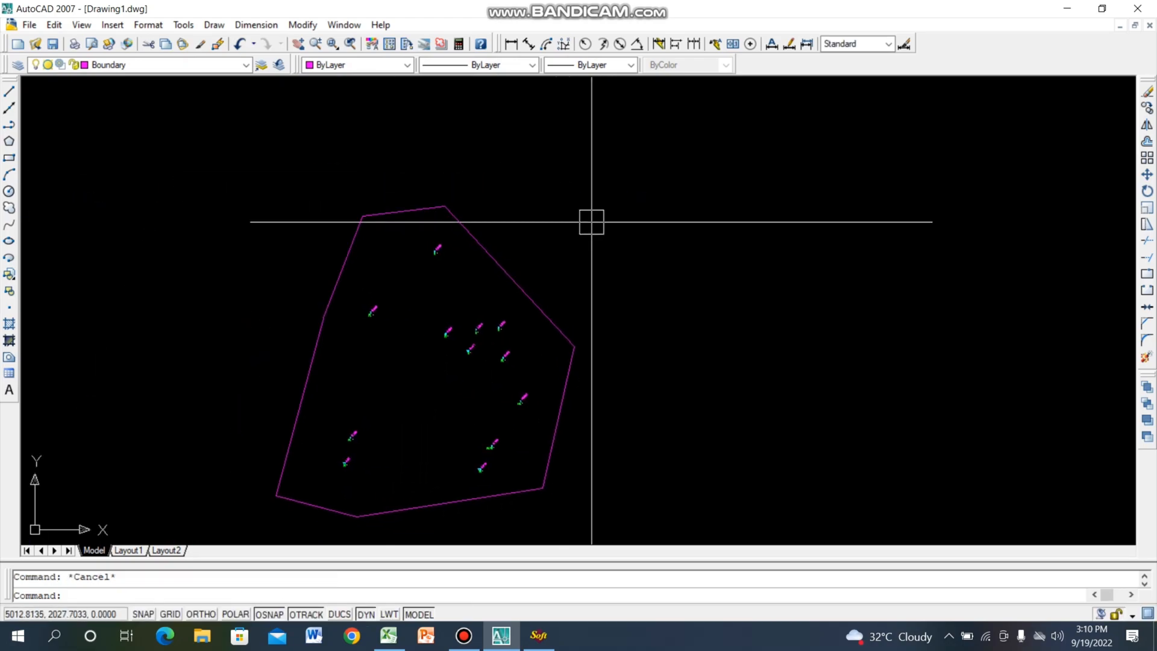
- Draw quick contours in SW_DTM with contour interval 0.50, major contour 2.00 and minimum distance 0.10
left_click(542, 635)
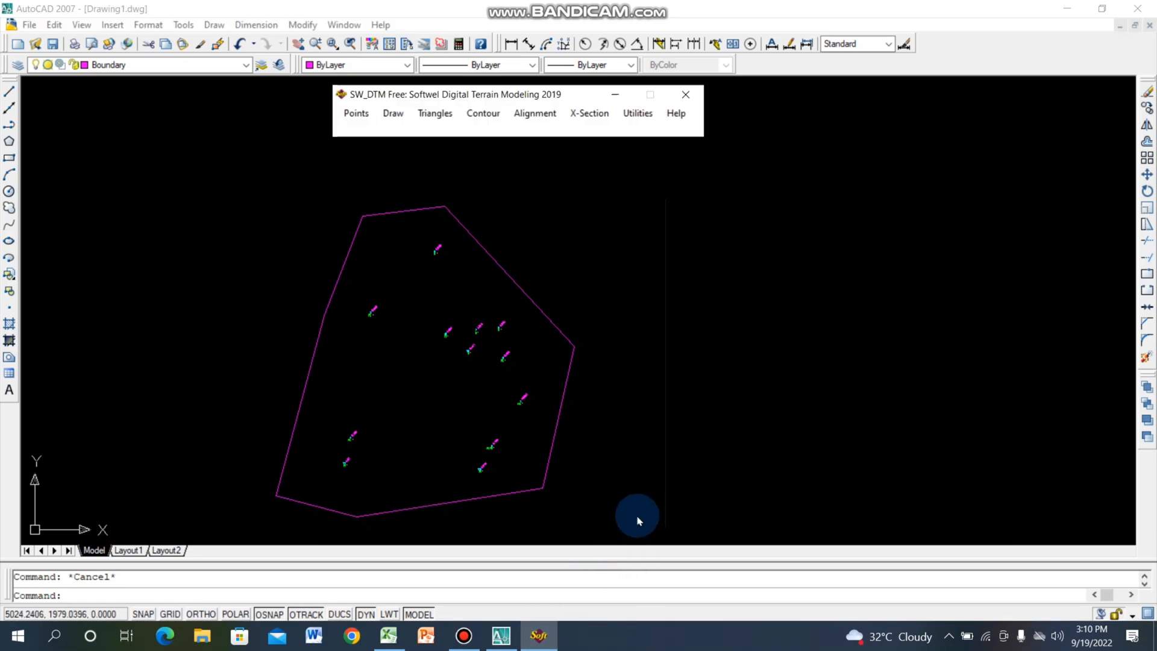
left_click(486, 114)
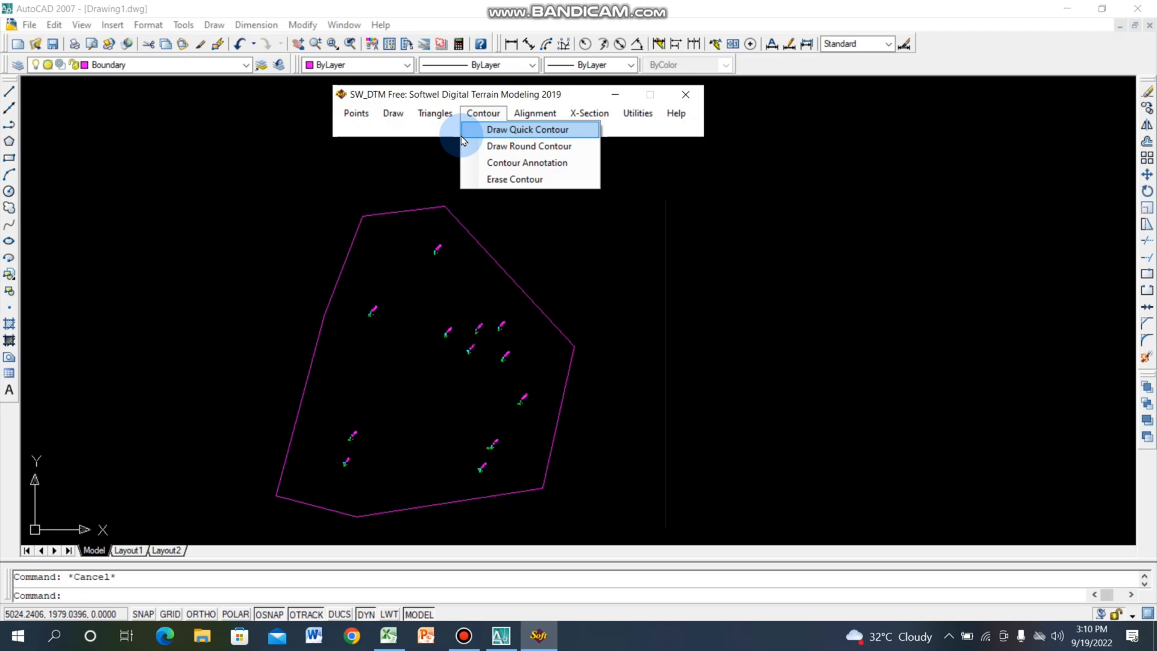
left_click(493, 130)
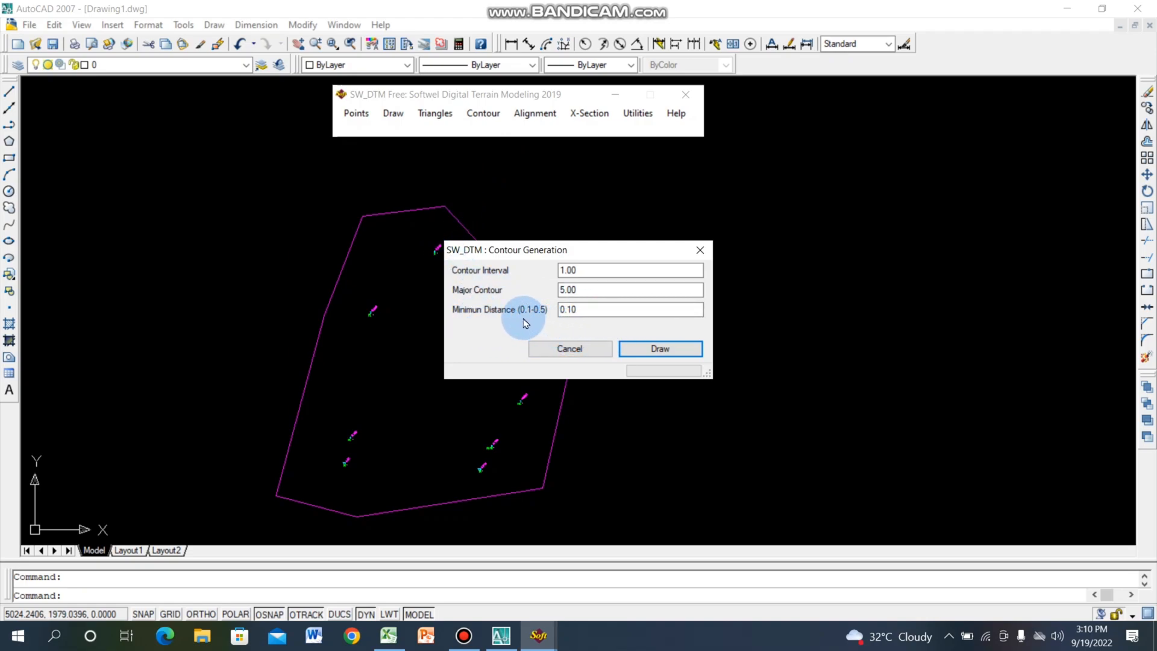
left_click(579, 271)
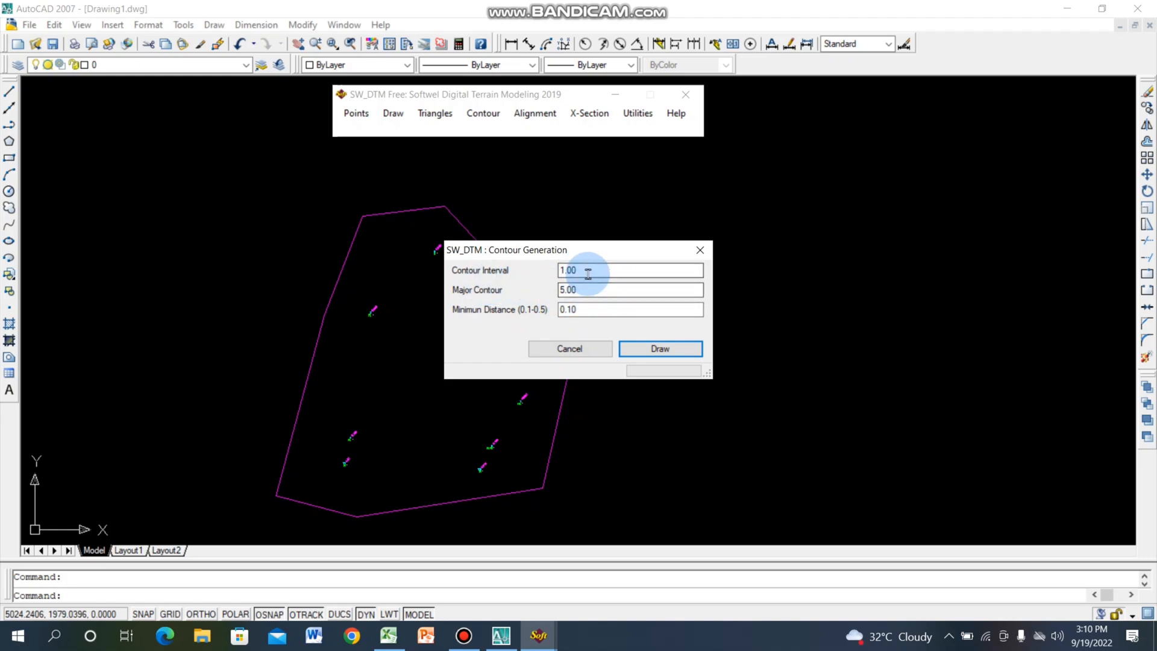
left_click_drag(588, 273, 560, 270)
type("0")
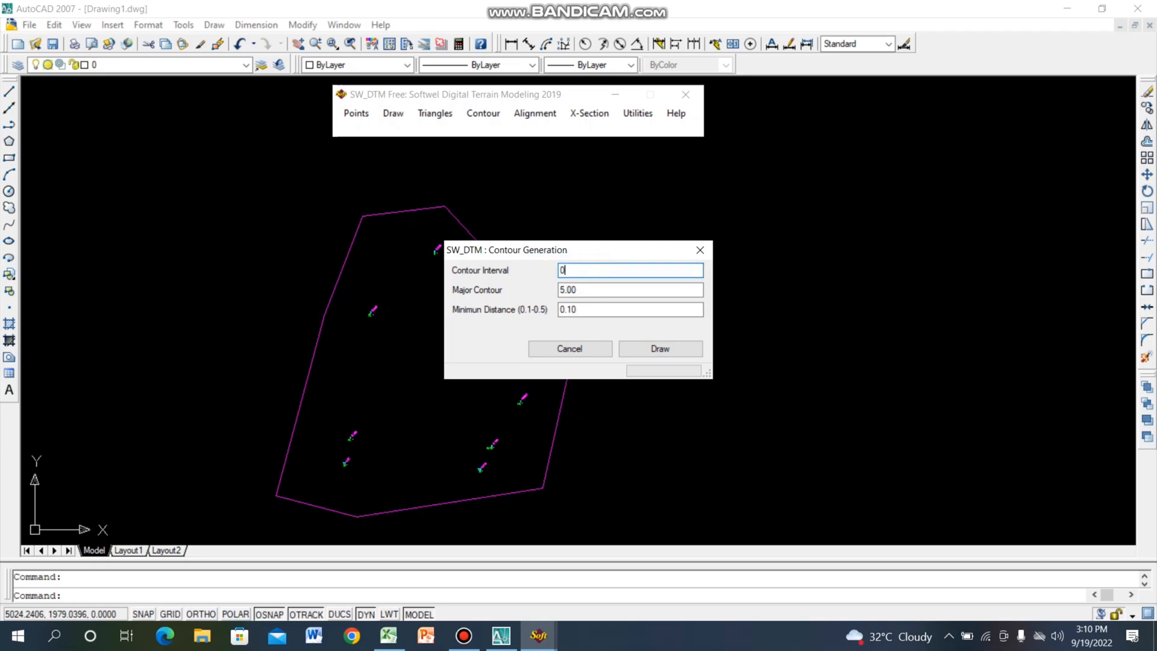
type(".5")
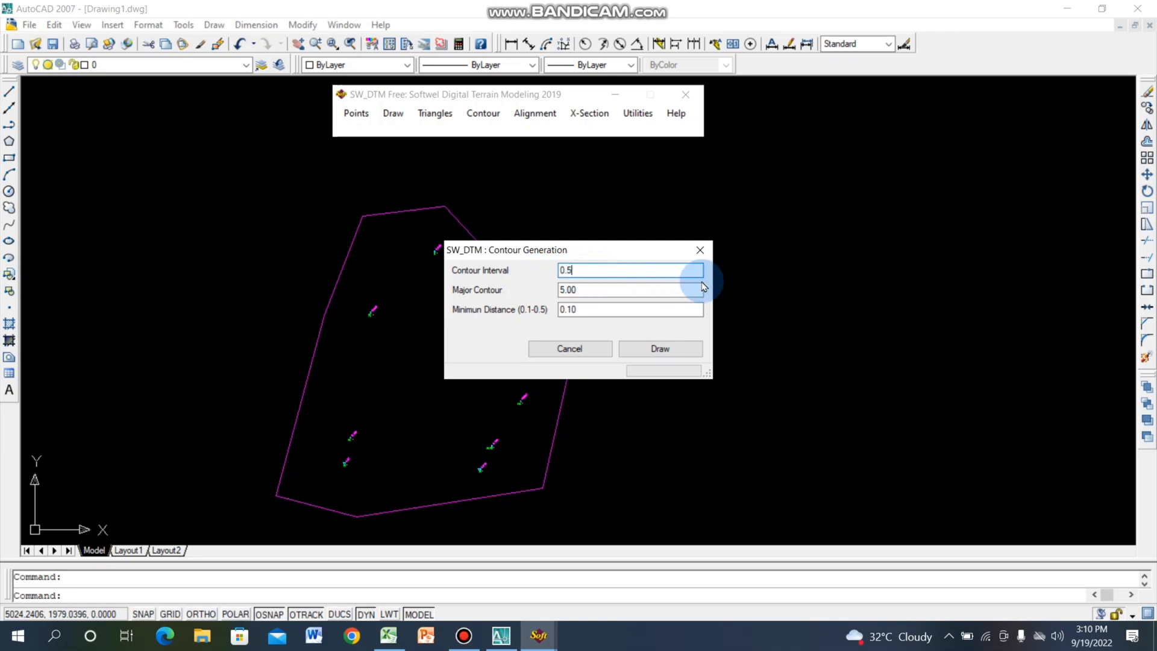
left_click(661, 349)
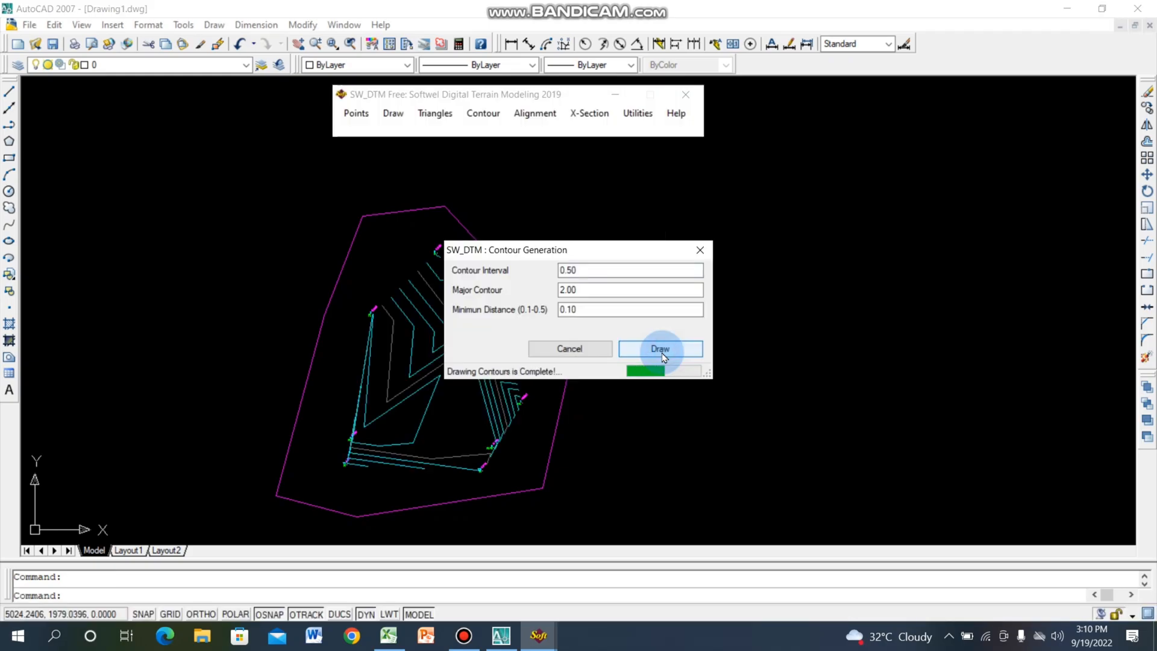